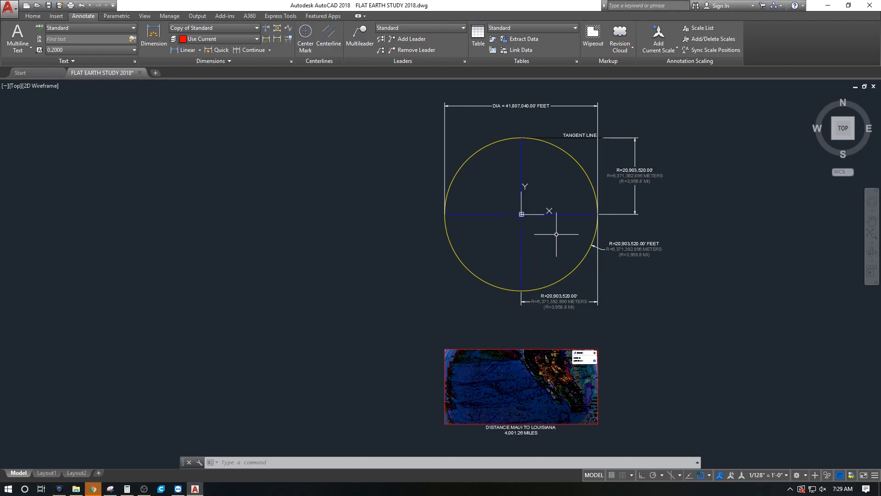
- Examine the full earth circle with its diameter and radius dimensions and the tangent line at its top
{"action": "scroll", "coordinate": [556, 237], "scroll_direction": "up", "scroll_amount": 2}
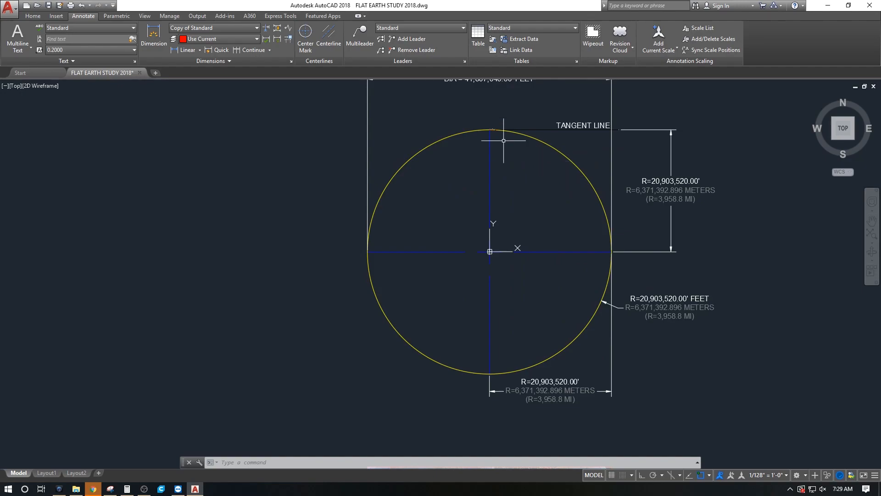
{"action": "middle_click_drag", "start_coordinate": [530, 241], "coordinate": [527, 252]}
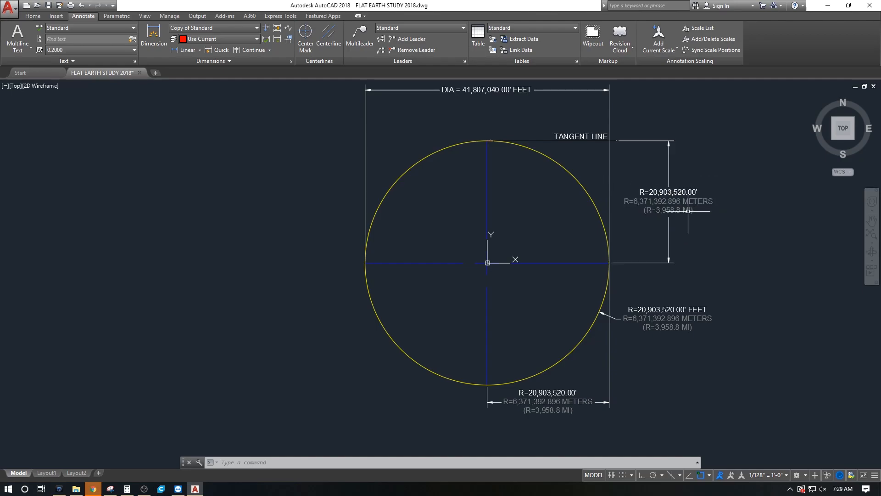
{"action": "middle_click_drag", "start_coordinate": [715, 261], "coordinate": [726, 262]}
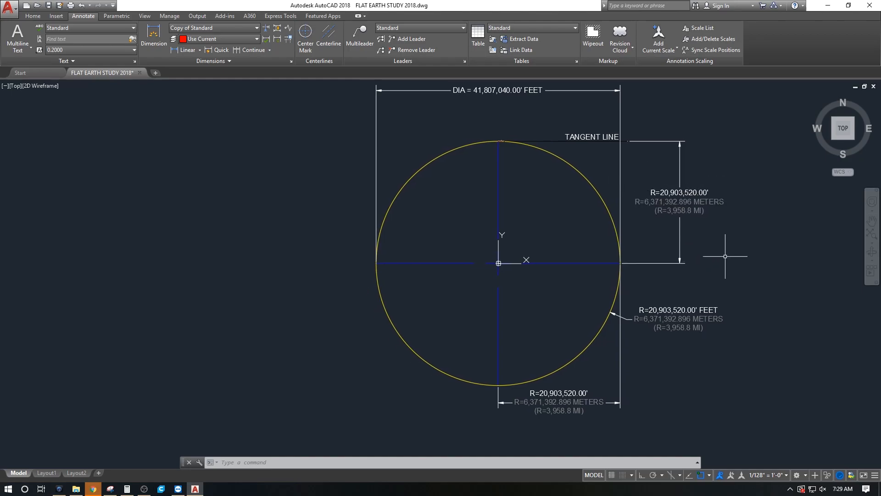
{"action": "middle_click_drag", "start_coordinate": [556, 146], "coordinate": [594, 161]}
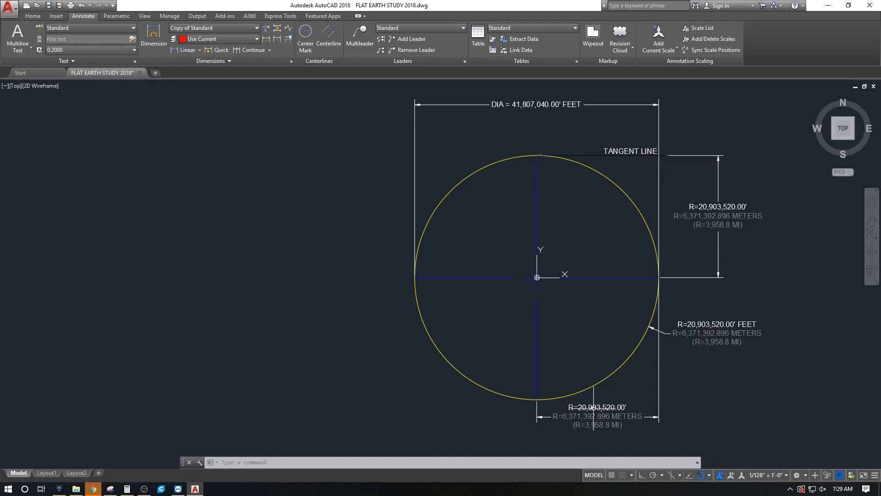
{"action": "middle_click_drag", "start_coordinate": [597, 405], "coordinate": [583, 363]}
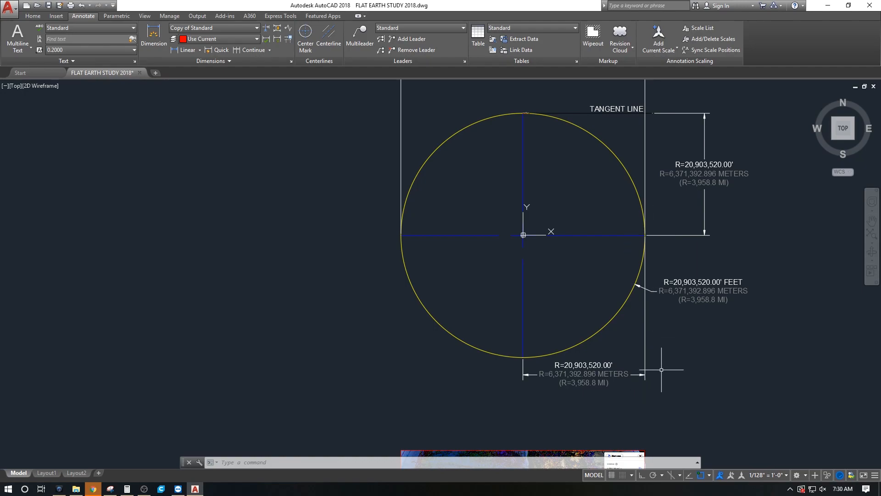
{"action": "scroll", "coordinate": [583, 370], "scroll_direction": "up", "scroll_amount": 2}
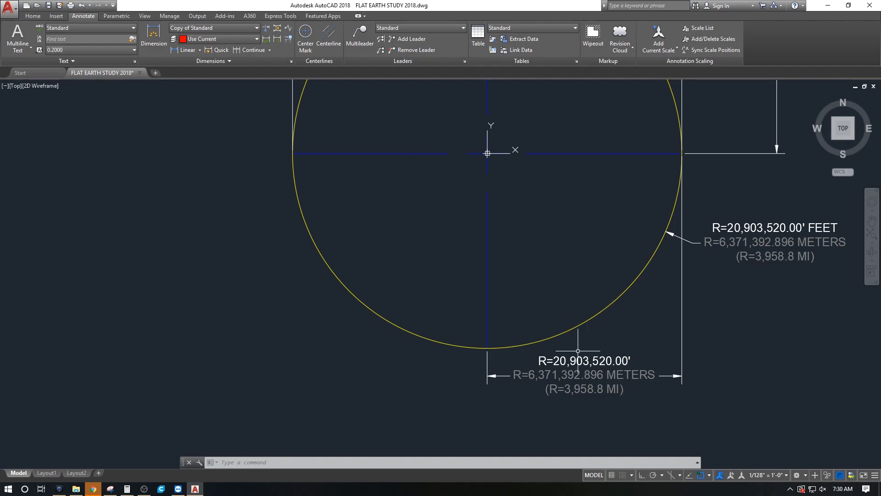
{"action": "scroll", "coordinate": [576, 352], "scroll_direction": "down", "scroll_amount": 2}
{"action": "middle_click_drag", "start_coordinate": [536, 286], "coordinate": [514, 308]}
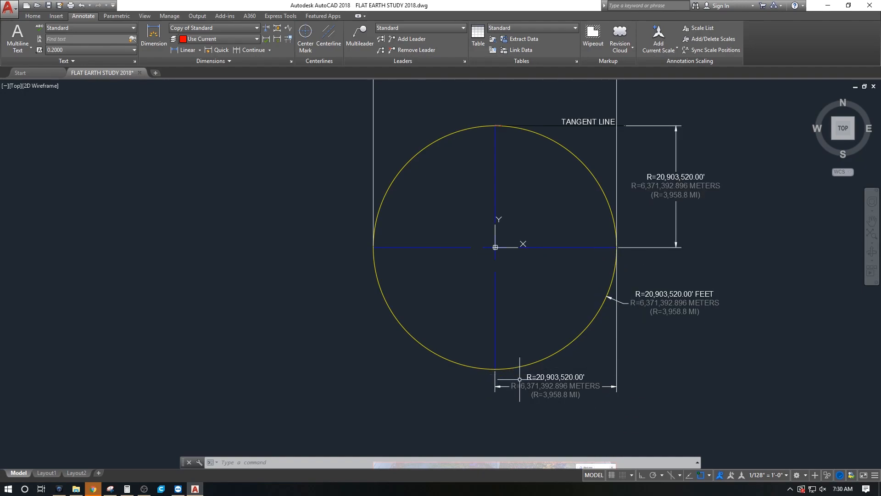
{"action": "middle_click_drag", "start_coordinate": [664, 302], "coordinate": [657, 324]}
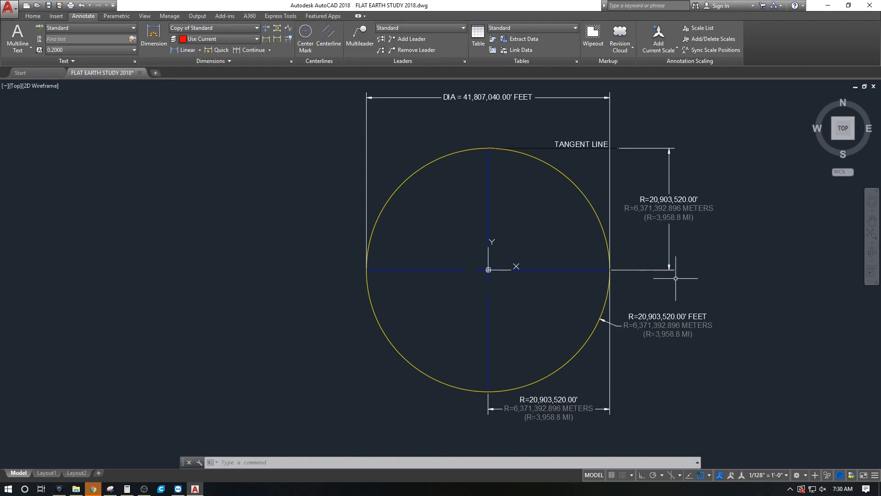
{"action": "scroll", "coordinate": [477, 145], "scroll_direction": "up", "scroll_amount": 8}
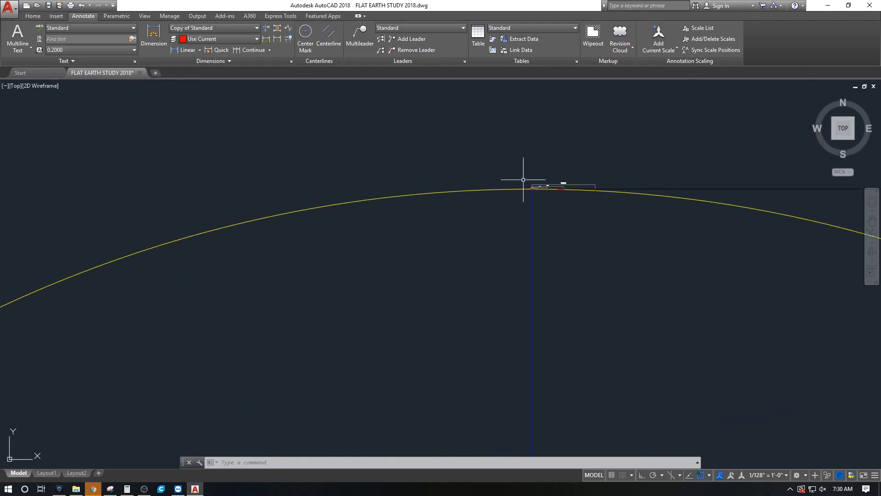
{"action": "scroll", "coordinate": [551, 206], "scroll_direction": "down", "scroll_amount": 10}
{"action": "middle_click_drag", "start_coordinate": [532, 193], "coordinate": [525, 267]}
{"action": "scroll", "coordinate": [529, 223], "scroll_direction": "up", "scroll_amount": 2}
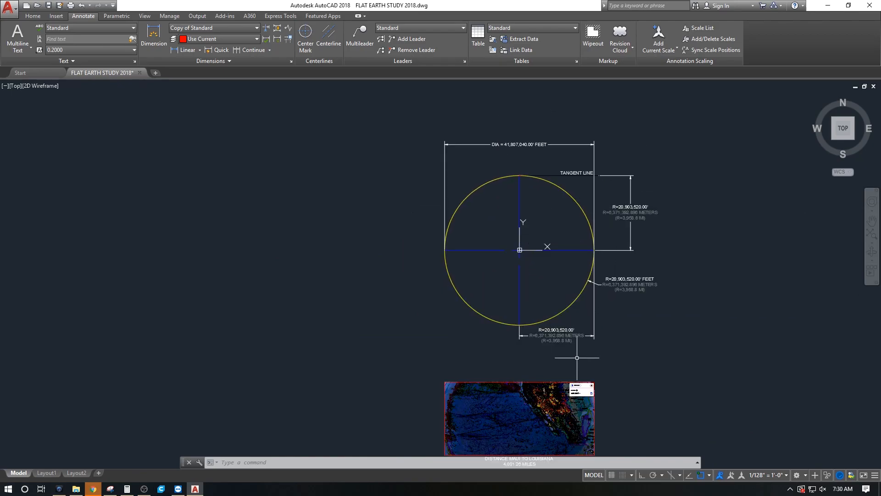
- Examine the distance markers along the tangent line, from the 200-mile marker down to the 1-mile marker
{"action": "scroll", "coordinate": [519, 176], "scroll_direction": "up", "scroll_amount": 10}
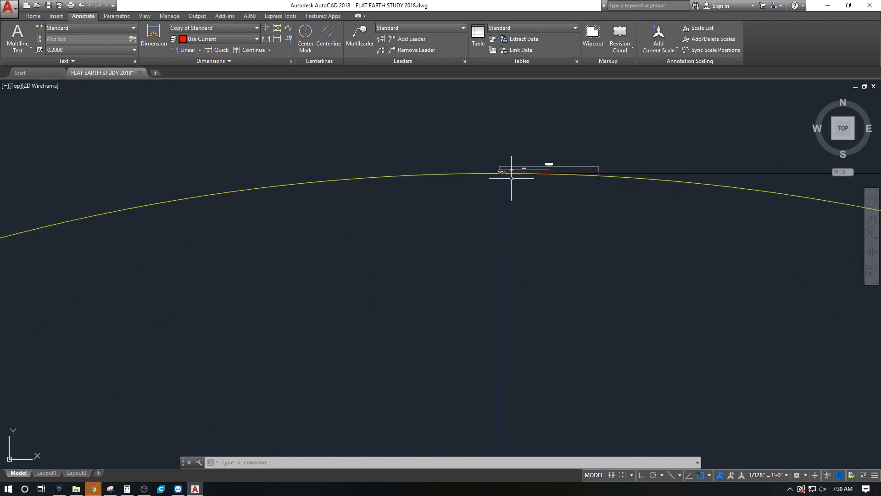
{"action": "scroll", "coordinate": [494, 165], "scroll_direction": "up", "scroll_amount": 2}
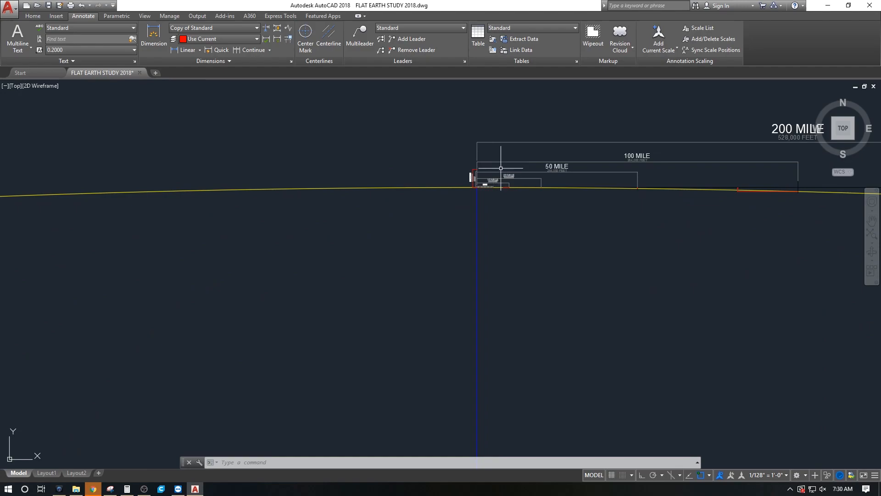
{"action": "scroll", "coordinate": [478, 181], "scroll_direction": "up", "scroll_amount": 4}
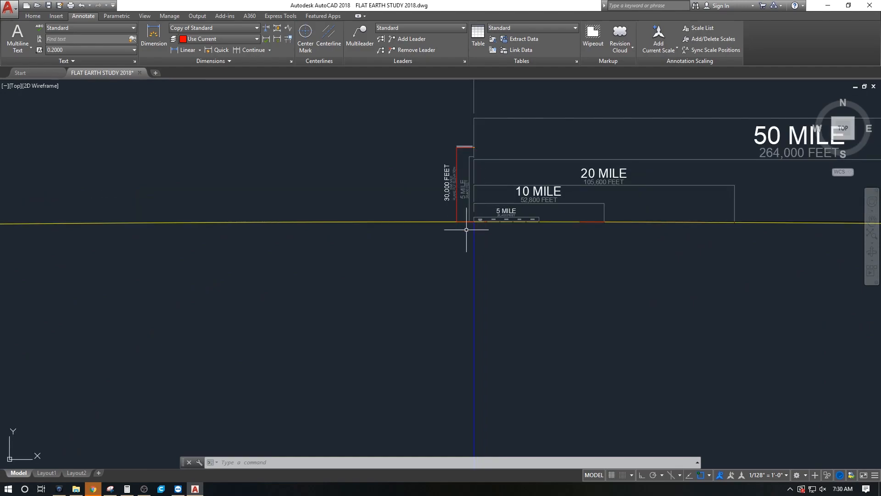
{"action": "scroll", "coordinate": [482, 220], "scroll_direction": "up", "scroll_amount": 2}
{"action": "scroll", "coordinate": [649, 217], "scroll_direction": "down", "scroll_amount": 3}
{"action": "scroll", "coordinate": [649, 216], "scroll_direction": "down", "scroll_amount": 3}
{"action": "scroll", "coordinate": [657, 254], "scroll_direction": "down", "scroll_amount": 3}
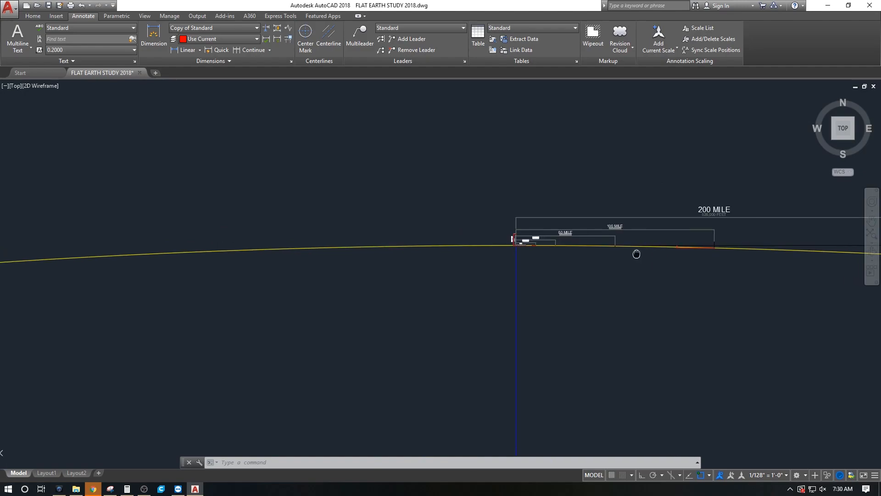
{"action": "scroll", "coordinate": [464, 195], "scroll_direction": "down", "scroll_amount": 2}
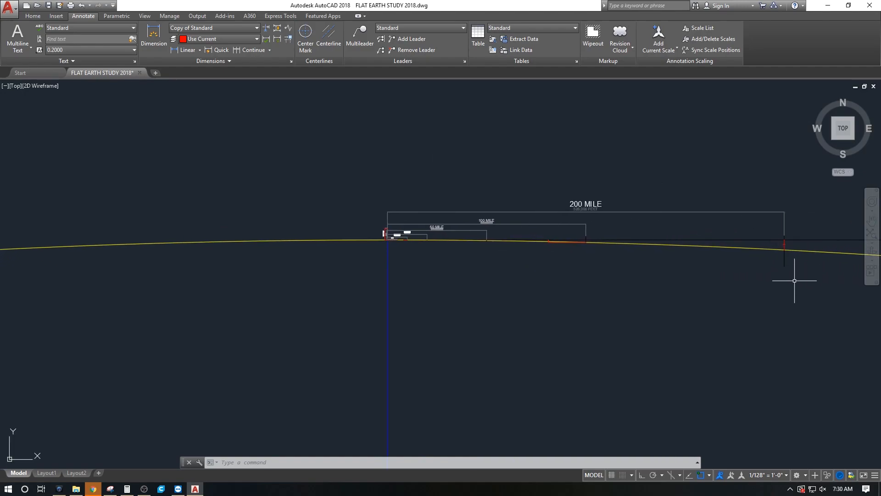
{"action": "scroll", "coordinate": [475, 231], "scroll_direction": "up", "scroll_amount": 4}
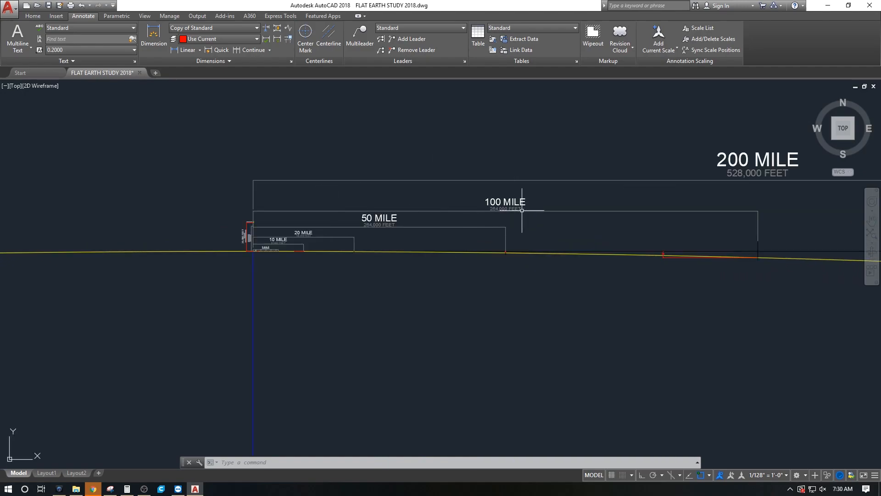
{"action": "scroll", "coordinate": [528, 265], "scroll_direction": "up", "scroll_amount": 3}
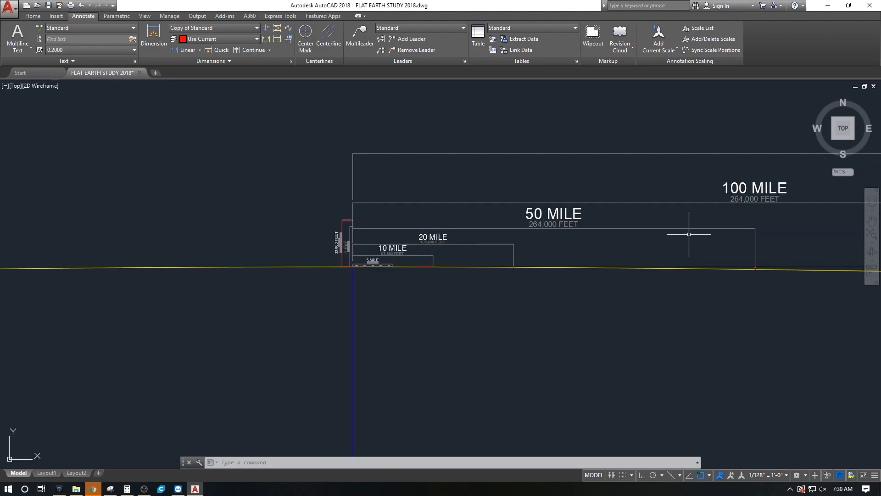
{"action": "scroll", "coordinate": [381, 278], "scroll_direction": "up", "scroll_amount": 2}
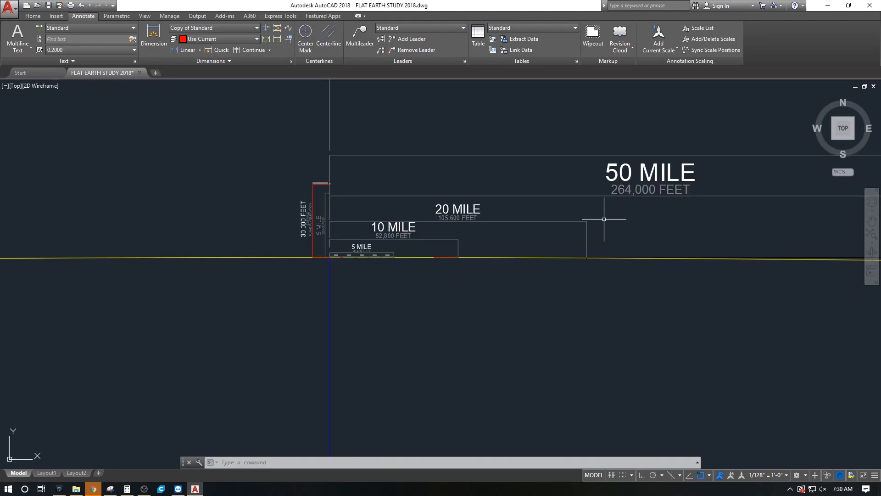
{"action": "scroll", "coordinate": [389, 256], "scroll_direction": "up", "scroll_amount": 3}
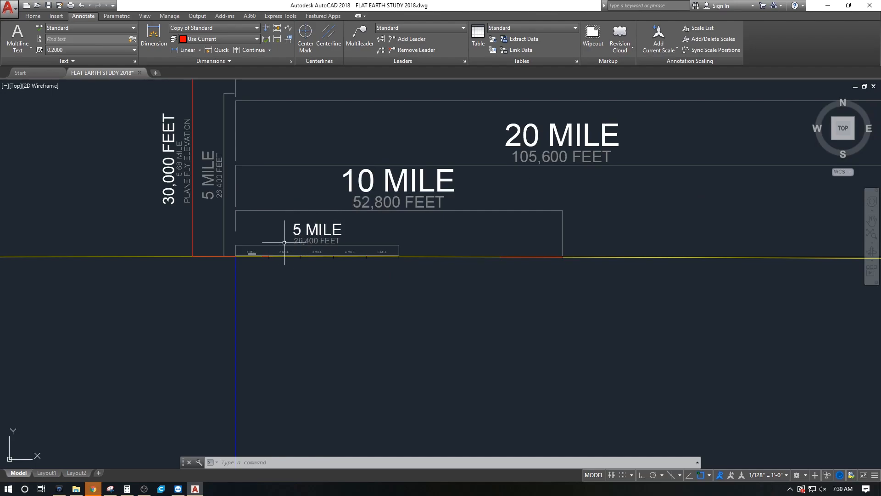
{"action": "scroll", "coordinate": [248, 258], "scroll_direction": "up", "scroll_amount": 2}
{"action": "scroll", "coordinate": [250, 260], "scroll_direction": "up", "scroll_amount": 4}
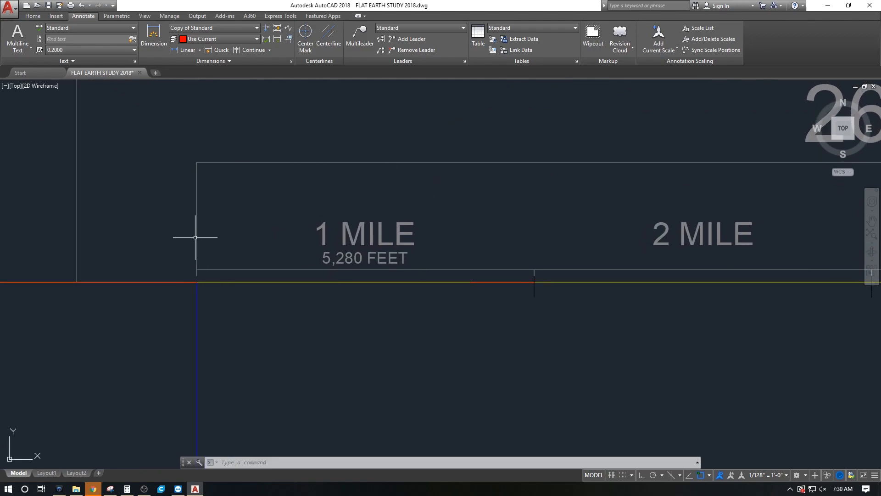
- Regenerate the drawing at the feet of the walking human figure, where the earth circle meets the tangent line
{"action": "scroll", "coordinate": [196, 281], "scroll_direction": "up", "scroll_amount": 6}
{"action": "scroll", "coordinate": [247, 245], "scroll_direction": "up", "scroll_amount": 4}
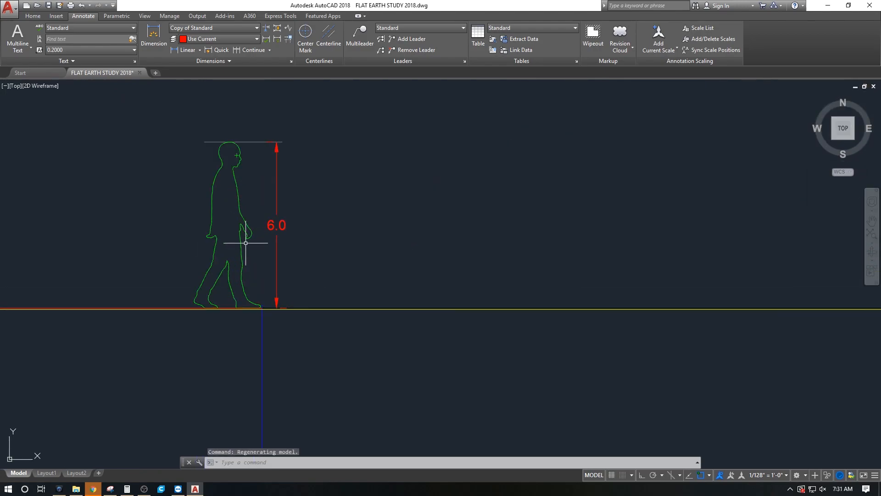
{"action": "key", "text": "Escape"}
{"action": "middle_click_drag", "start_coordinate": [225, 221], "coordinate": [327, 250]}
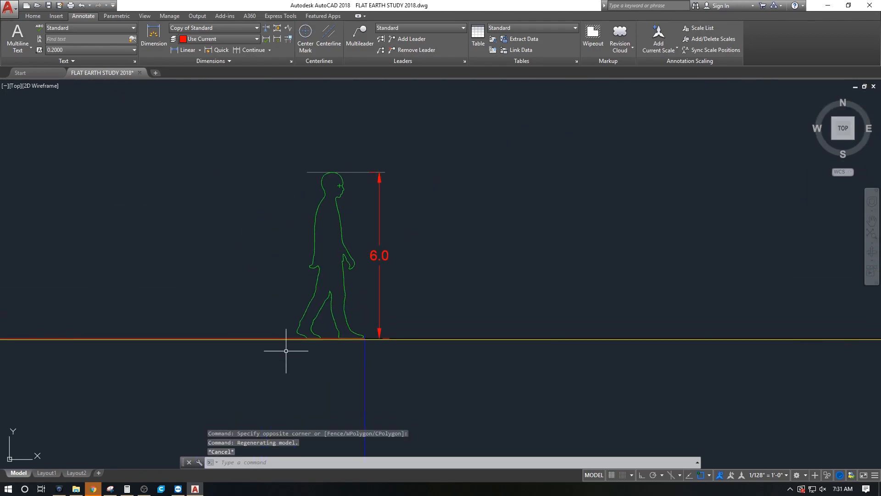
{"action": "scroll", "coordinate": [366, 342], "scroll_direction": "up", "scroll_amount": 6}
{"action": "left_click", "coordinate": [382, 335]}
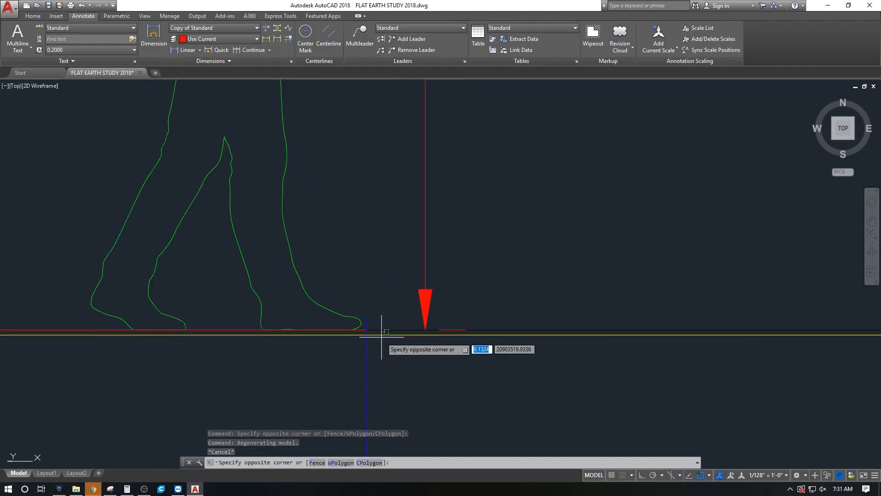
{"action": "key", "text": "Escape"}
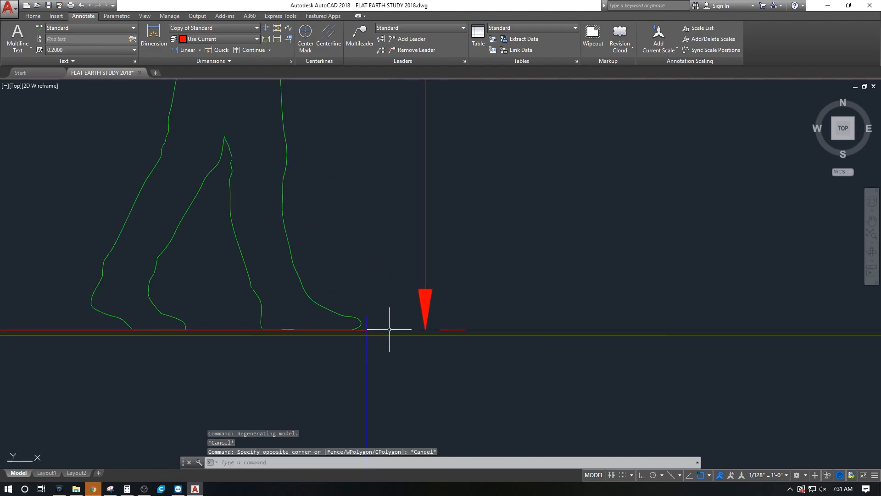
{"action": "key", "text": "Escape"}
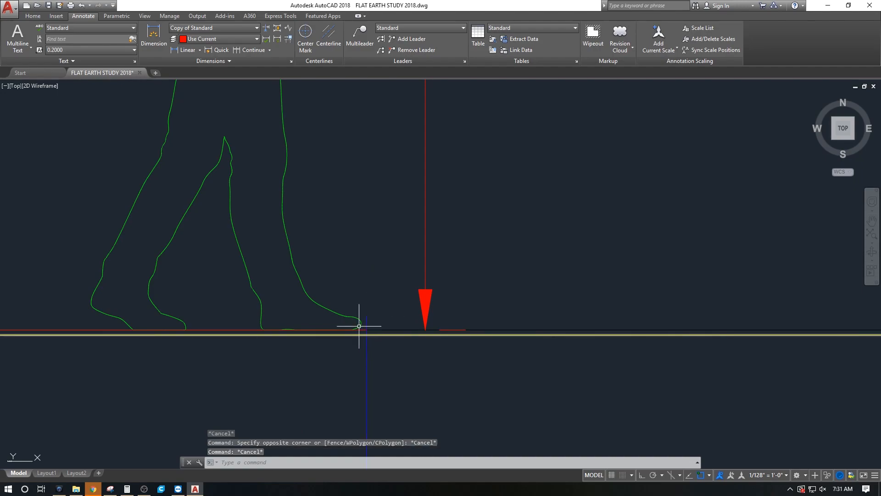
{"action": "key", "text": "Return"}
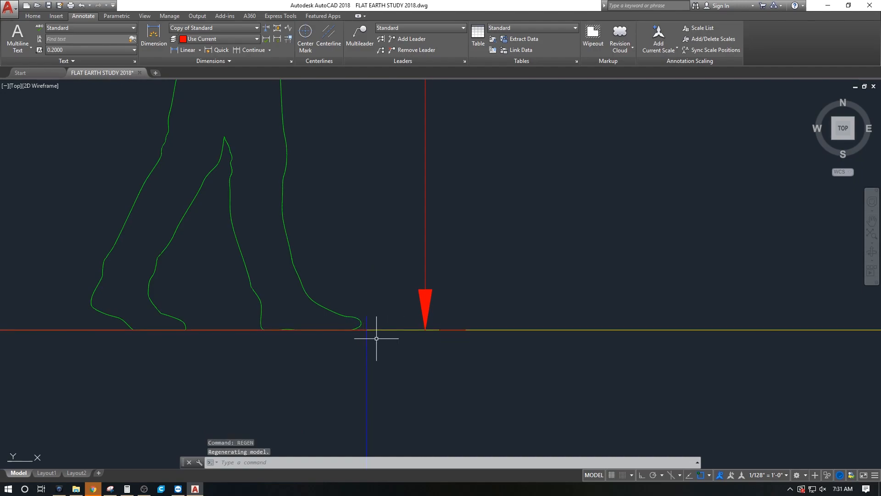
- Highlight the earth circle, compare its curve with the tangent line at full size and near the human figure, and clear the selection
{"action": "left_click", "coordinate": [377, 327]}
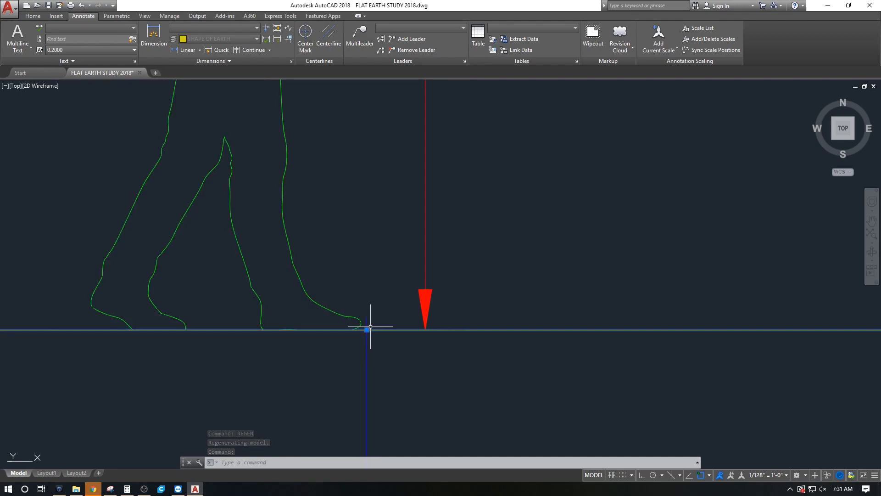
{"action": "scroll", "coordinate": [373, 328], "scroll_direction": "down", "scroll_amount": 10}
{"action": "scroll", "coordinate": [404, 326], "scroll_direction": "up", "scroll_amount": 5}
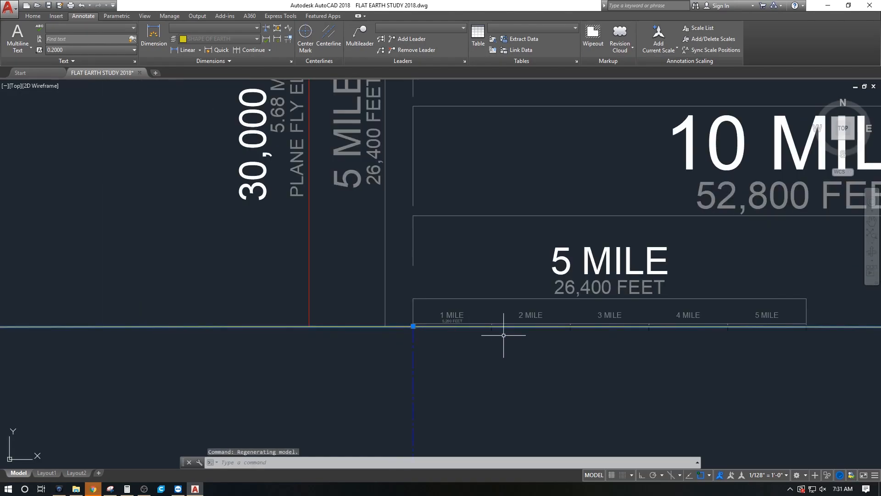
{"action": "scroll", "coordinate": [352, 311], "scroll_direction": "down", "scroll_amount": 10}
{"action": "scroll", "coordinate": [299, 299], "scroll_direction": "up", "scroll_amount": 6}
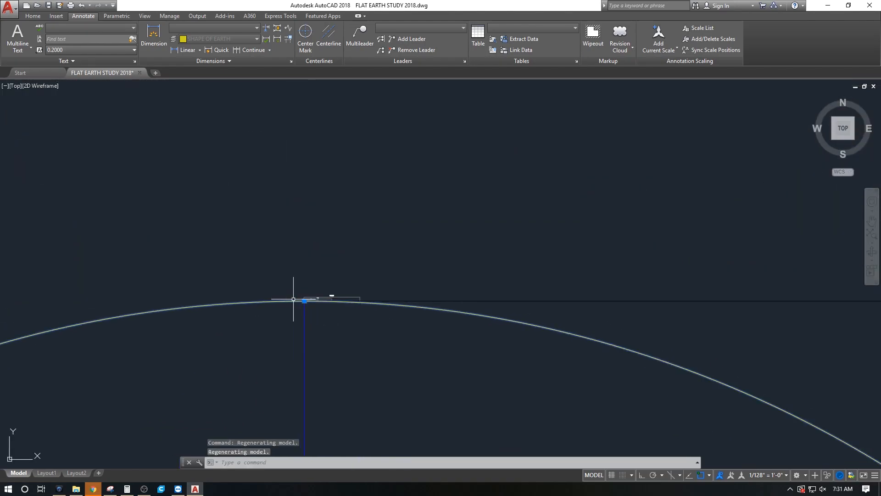
{"action": "scroll", "coordinate": [485, 322], "scroll_direction": "down", "scroll_amount": 10}
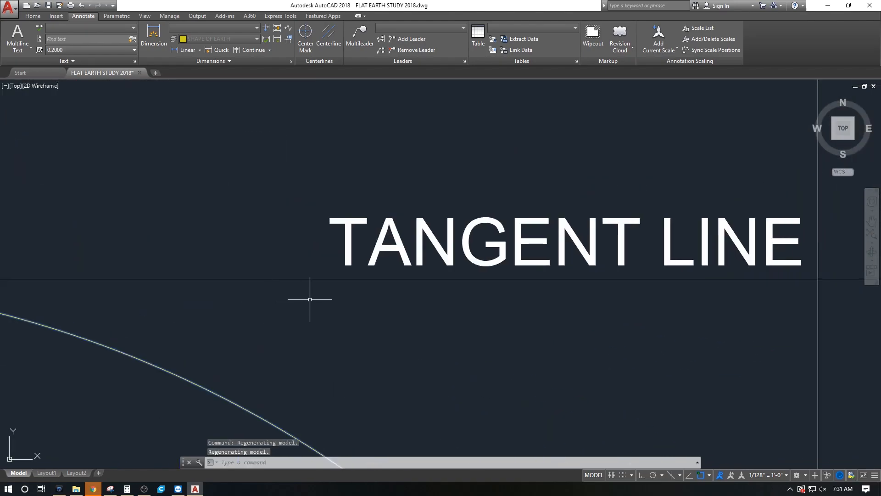
{"action": "scroll", "coordinate": [358, 313], "scroll_direction": "up", "scroll_amount": 4}
{"action": "scroll", "coordinate": [434, 261], "scroll_direction": "down", "scroll_amount": 2}
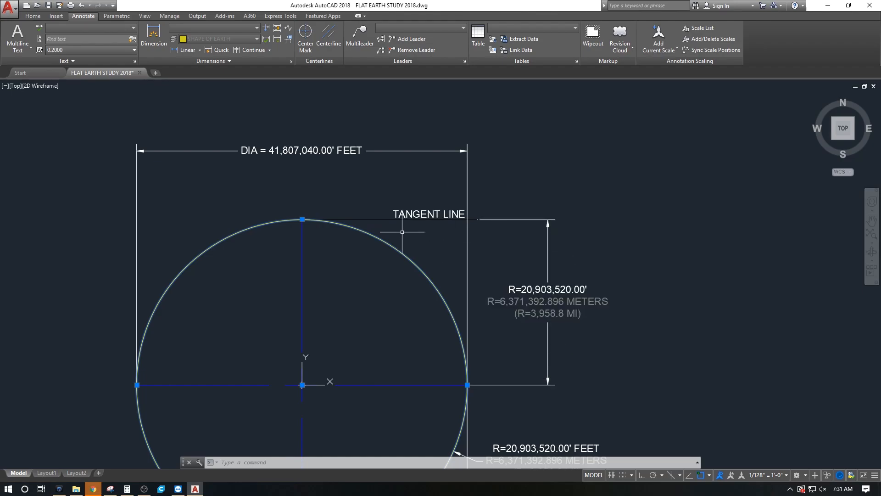
{"action": "scroll", "coordinate": [419, 232], "scroll_direction": "up", "scroll_amount": 8}
{"action": "scroll", "coordinate": [335, 252], "scroll_direction": "up", "scroll_amount": 10}
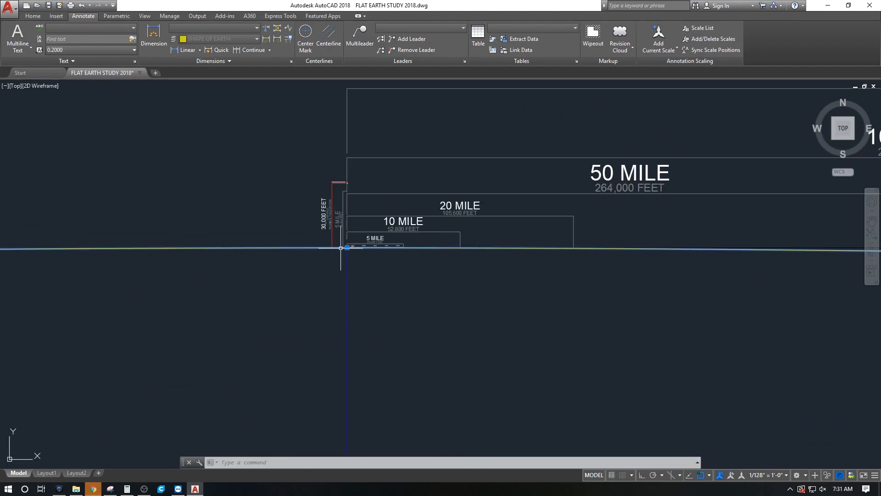
{"action": "scroll", "coordinate": [342, 292], "scroll_direction": "up", "scroll_amount": 8}
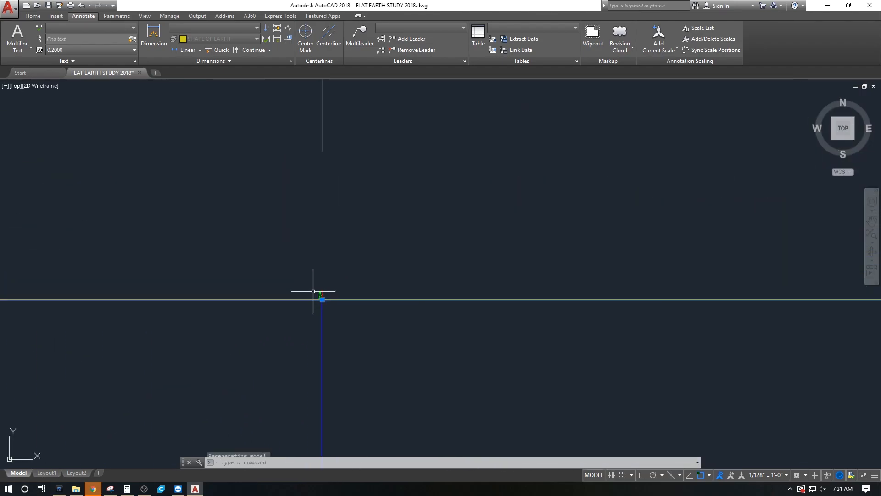
{"action": "key", "text": "Escape"}
- Add a linear dimension for the vertical gap between the tangent line and the earth circle at the 1-mile mark
{"action": "scroll", "coordinate": [338, 282], "scroll_direction": "up", "scroll_amount": 4}
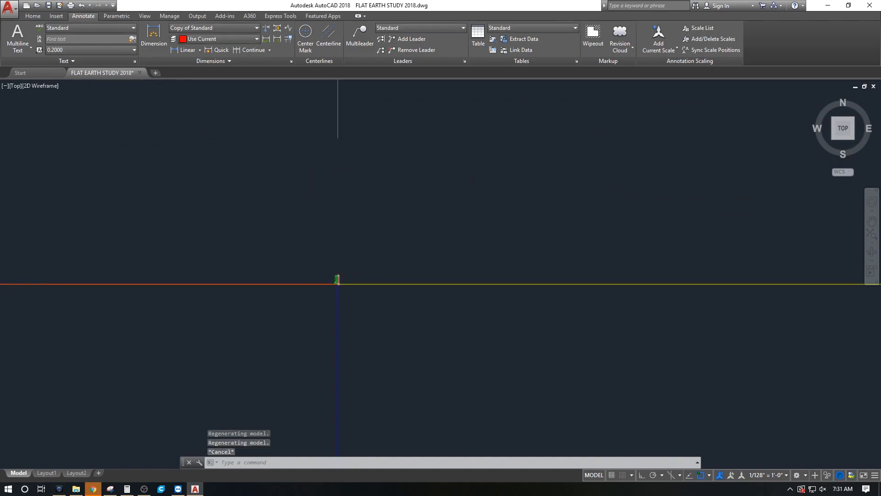
{"action": "scroll", "coordinate": [289, 224], "scroll_direction": "down", "scroll_amount": 10}
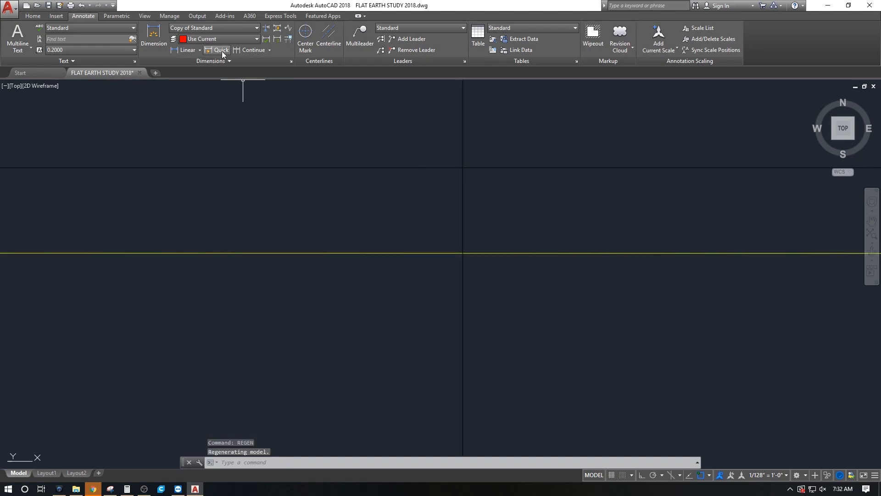
{"action": "left_click", "coordinate": [174, 50]}
{"action": "left_click", "coordinate": [462, 169]}
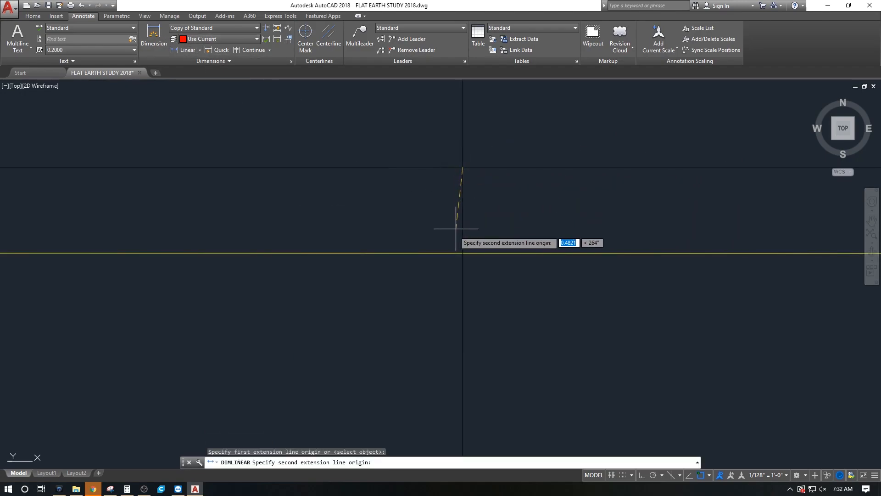
{"action": "left_click", "coordinate": [461, 251]}
{"action": "left_click", "coordinate": [463, 248]}
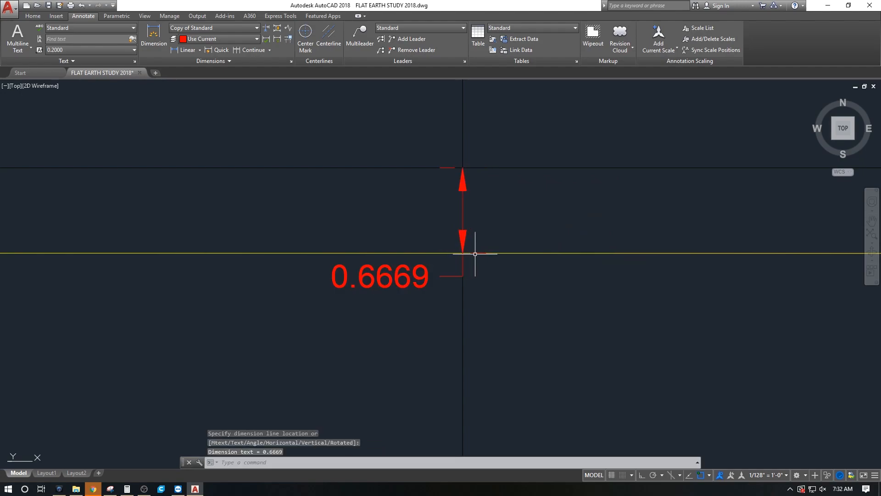
- Examine the drop dimension at the 1-mile mark up close and against the 1-mile marker
{"action": "scroll", "coordinate": [466, 248], "scroll_direction": "down", "scroll_amount": 5}
{"action": "scroll", "coordinate": [467, 248], "scroll_direction": "down", "scroll_amount": 5}
{"action": "scroll", "coordinate": [257, 234], "scroll_direction": "down", "scroll_amount": 2}
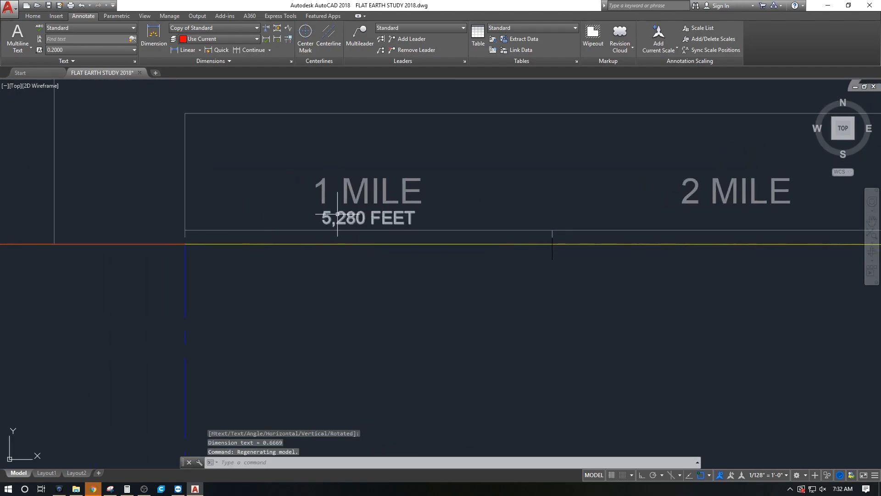
{"action": "scroll", "coordinate": [334, 229], "scroll_direction": "up", "scroll_amount": 2}
{"action": "scroll", "coordinate": [421, 212], "scroll_direction": "up", "scroll_amount": 2}
{"action": "scroll", "coordinate": [557, 234], "scroll_direction": "up", "scroll_amount": 5}
{"action": "scroll", "coordinate": [563, 269], "scroll_direction": "up", "scroll_amount": 5}
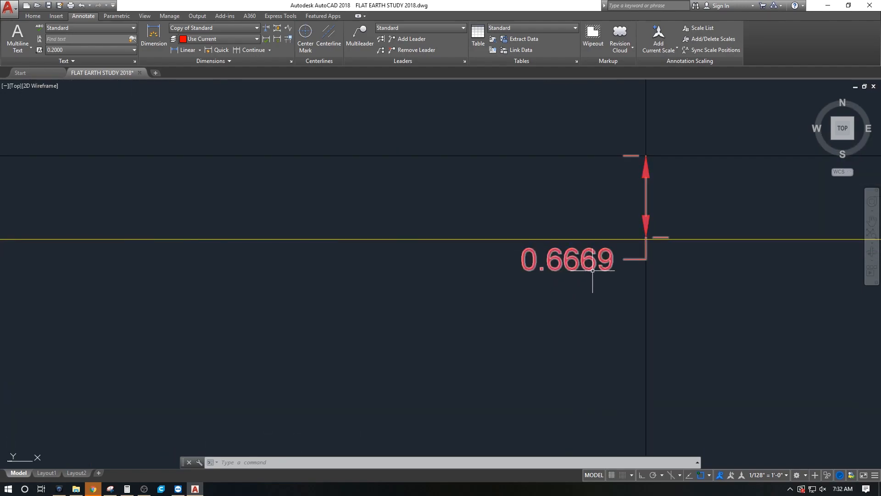
{"action": "middle_click_drag", "start_coordinate": [675, 285], "coordinate": [604, 304]}
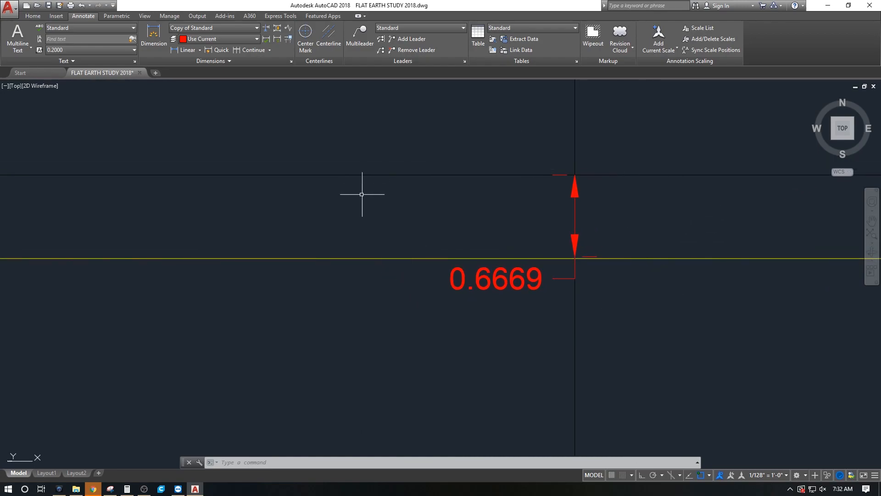
- Regenerate the drawing at the drop dimension on the 2-mile mark
{"action": "scroll", "coordinate": [593, 245], "scroll_direction": "down", "scroll_amount": 5}
{"action": "scroll", "coordinate": [597, 242], "scroll_direction": "down", "scroll_amount": 5}
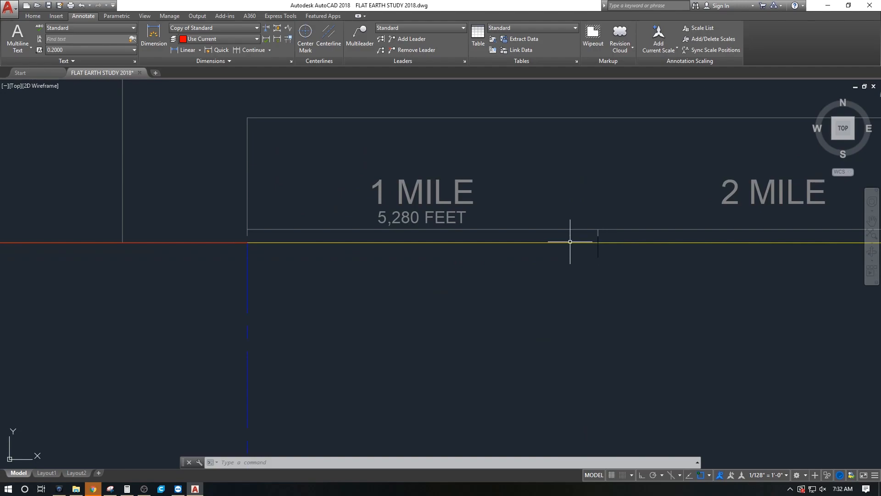
{"action": "middle_click_drag", "start_coordinate": [590, 185], "coordinate": [287, 192]}
{"action": "scroll", "coordinate": [647, 244], "scroll_direction": "up", "scroll_amount": 3}
{"action": "scroll", "coordinate": [646, 240], "scroll_direction": "up", "scroll_amount": 5}
{"action": "scroll", "coordinate": [599, 198], "scroll_direction": "up", "scroll_amount": 6}
{"action": "scroll", "coordinate": [665, 164], "scroll_direction": "up", "scroll_amount": 5}
{"action": "middle_click_drag", "start_coordinate": [659, 231], "coordinate": [583, 209]}
{"action": "key", "text": "Escape"}
{"action": "type", "text": "REGEN"}
{"action": "key", "text": "Return"}
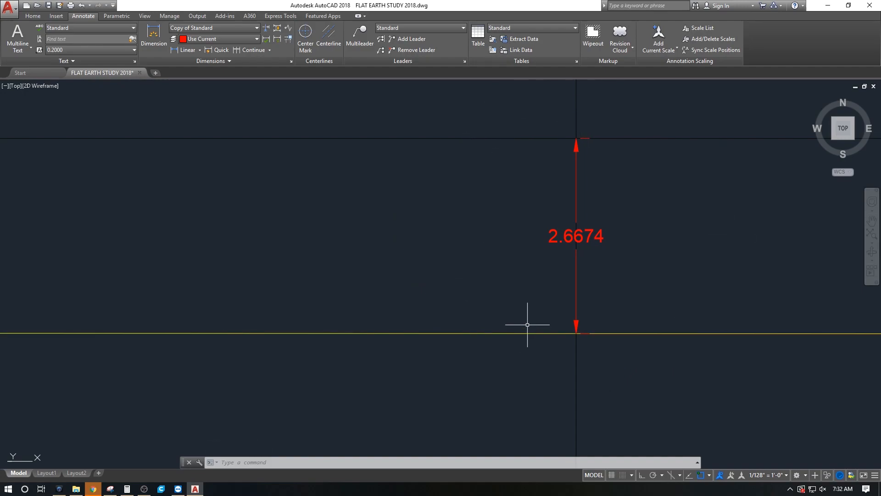
- Regenerate the drawing at the drop dimension on the 3-mile mark
{"action": "scroll", "coordinate": [572, 256], "scroll_direction": "down", "scroll_amount": 7}
{"action": "scroll", "coordinate": [543, 163], "scroll_direction": "down", "scroll_amount": 5}
{"action": "scroll", "coordinate": [552, 153], "scroll_direction": "up", "scroll_amount": 10}
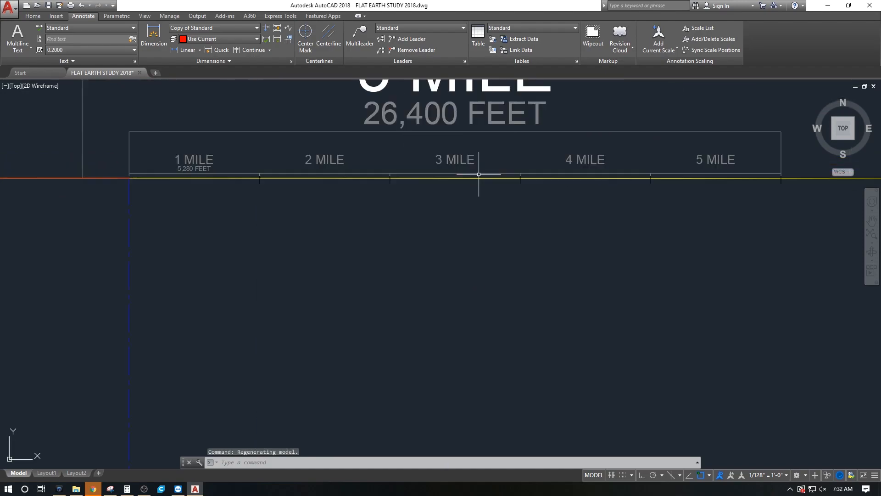
{"action": "scroll", "coordinate": [559, 186], "scroll_direction": "down", "scroll_amount": 5}
{"action": "scroll", "coordinate": [496, 214], "scroll_direction": "up", "scroll_amount": 5}
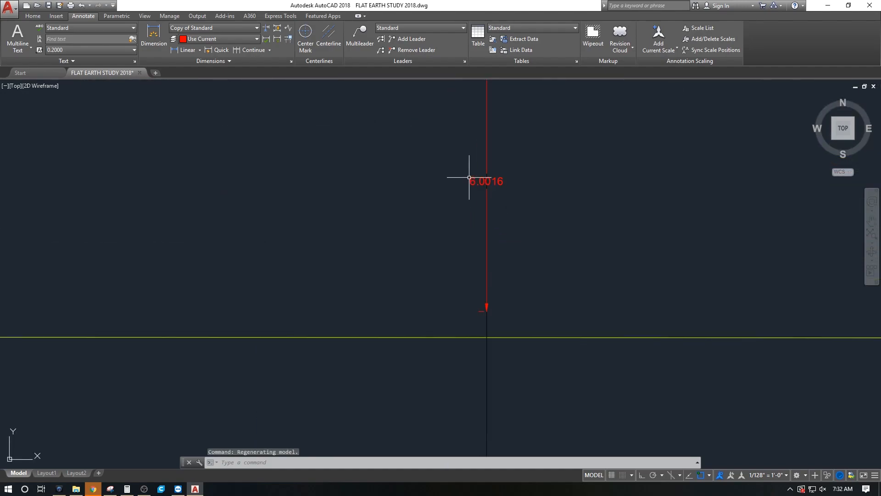
{"action": "key", "text": "Escape"}
{"action": "type", "text": "REGEN"}
{"action": "key", "text": "Return"}
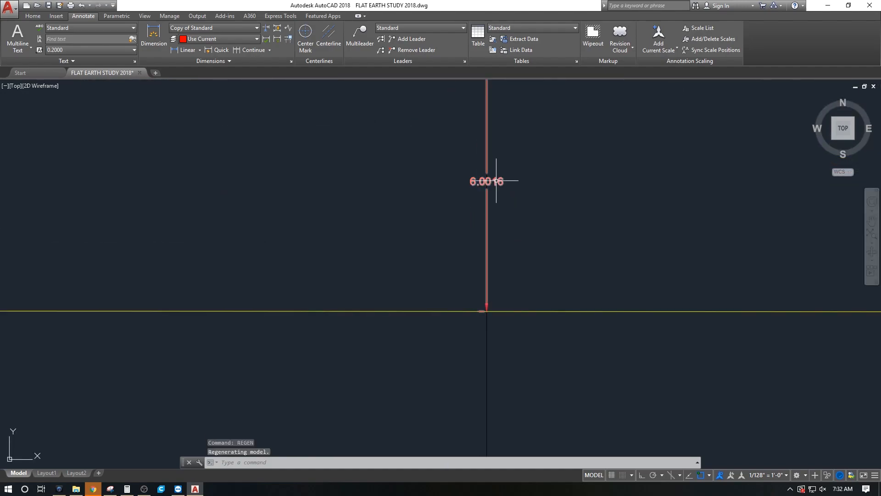
{"action": "scroll", "coordinate": [422, 142], "scroll_direction": "down", "scroll_amount": 1}
{"action": "scroll", "coordinate": [523, 246], "scroll_direction": "down", "scroll_amount": 3}
{"action": "scroll", "coordinate": [518, 229], "scroll_direction": "down", "scroll_amount": 20}
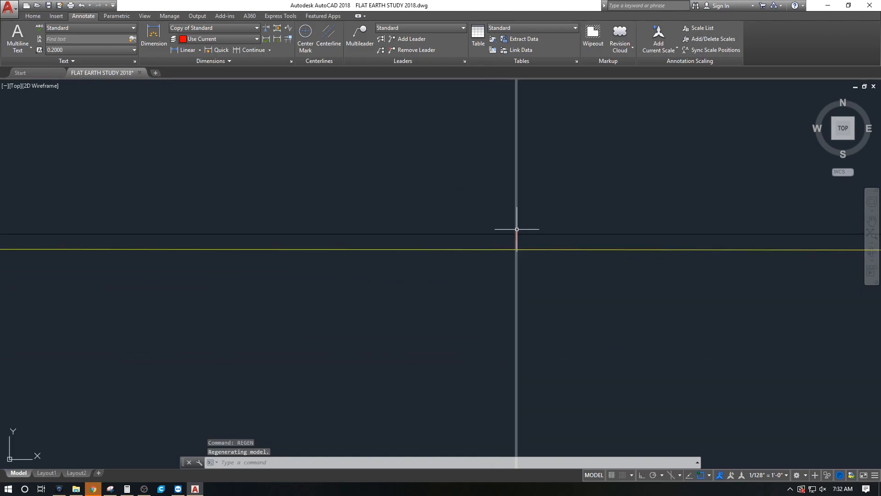
{"action": "middle_click_drag", "start_coordinate": [372, 181], "coordinate": [562, 187]}
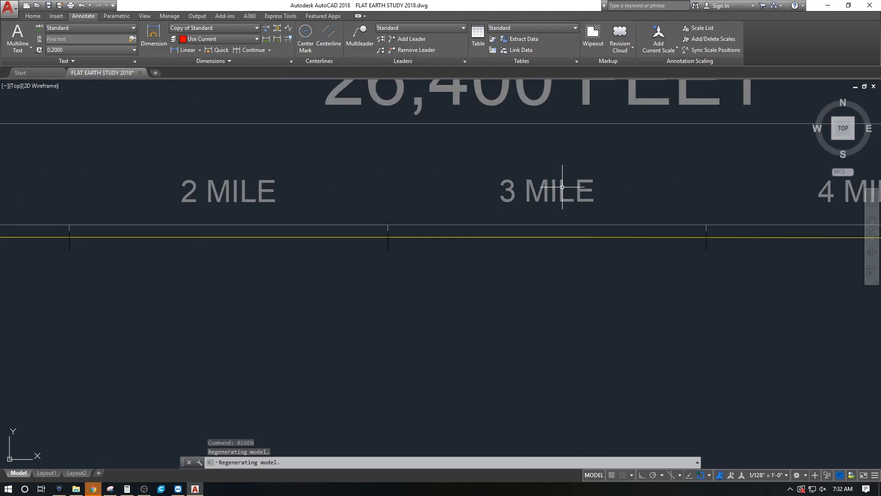
{"action": "scroll", "coordinate": [705, 239], "scroll_direction": "up", "scroll_amount": 4}
{"action": "left_click", "coordinate": [677, 211]}
{"action": "left_click", "coordinate": [732, 245]}
{"action": "scroll", "coordinate": [622, 250], "scroll_direction": "down", "scroll_amount": 1}
{"action": "scroll", "coordinate": [422, 270], "scroll_direction": "down", "scroll_amount": 6}
{"action": "scroll", "coordinate": [373, 262], "scroll_direction": "up", "scroll_amount": 7}
{"action": "scroll", "coordinate": [404, 243], "scroll_direction": "up", "scroll_amount": 8}
{"action": "left_click", "coordinate": [387, 165]}
{"action": "left_click", "coordinate": [508, 254]}
{"action": "scroll", "coordinate": [510, 250], "scroll_direction": "down", "scroll_amount": 10}
{"action": "scroll", "coordinate": [535, 252], "scroll_direction": "down", "scroll_amount": 2}
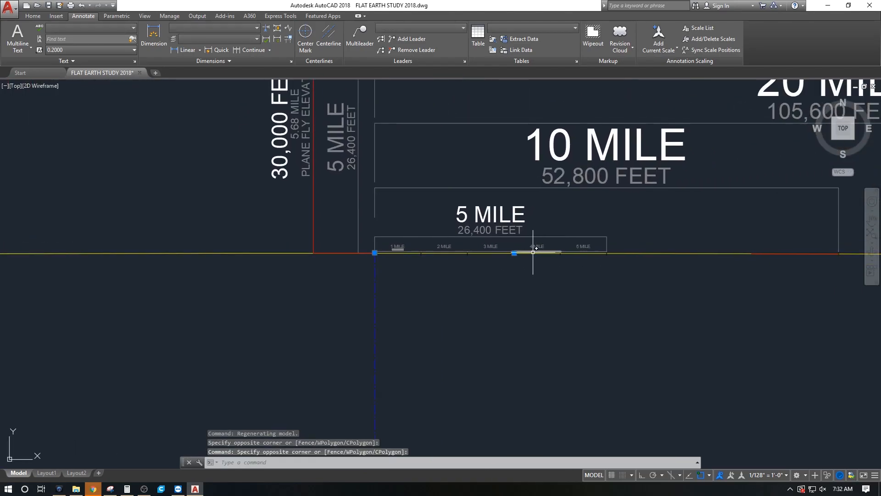
{"action": "key", "text": "Escape"}
{"action": "key", "text": "Escape"}
- Regenerate the drawing at the drop dimension on the 4-mile mark
{"action": "scroll", "coordinate": [505, 248], "scroll_direction": "up", "scroll_amount": 10}
{"action": "scroll", "coordinate": [479, 249], "scroll_direction": "up", "scroll_amount": 6}
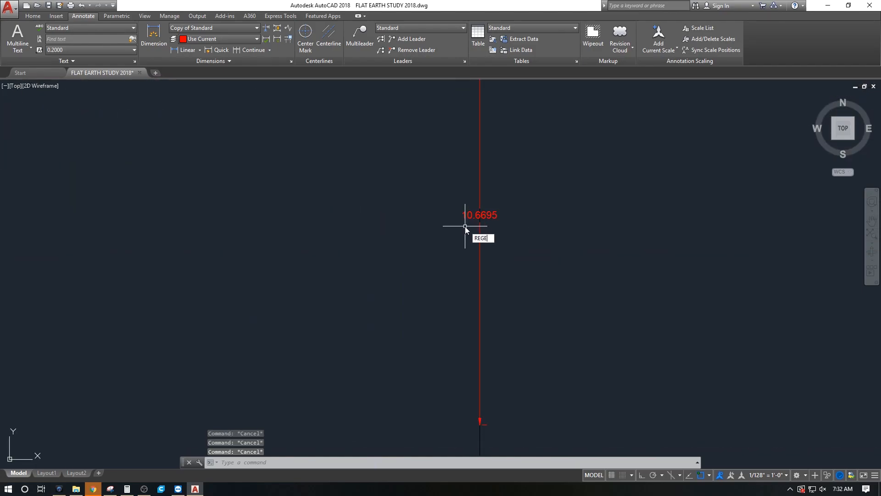
{"action": "type", "text": "N"}
{"action": "key", "text": "Return"}
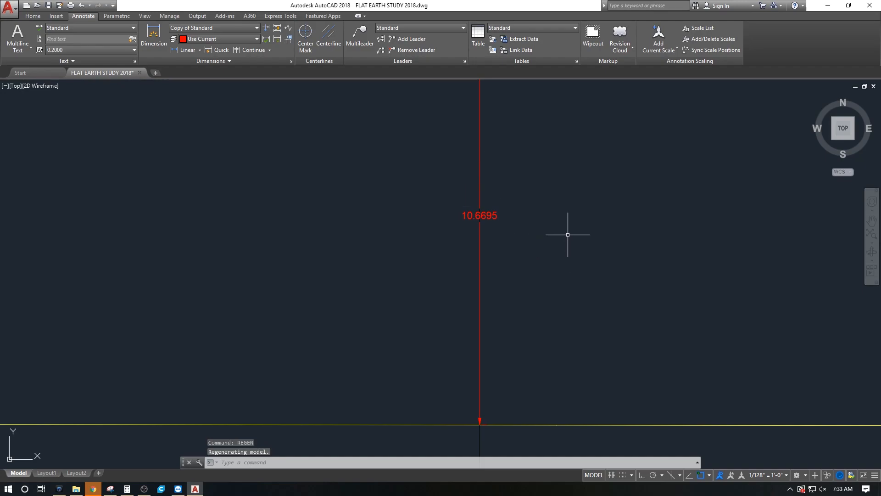
- Regenerate the drawing at the drop dimension on the 5-mile mark and view its text up close
{"action": "scroll", "coordinate": [565, 189], "scroll_direction": "down", "scroll_amount": 10}
{"action": "middle_click_drag", "start_coordinate": [633, 200], "coordinate": [207, 218]}
{"action": "scroll", "coordinate": [524, 232], "scroll_direction": "down", "scroll_amount": 8}
{"action": "middle_click_drag", "start_coordinate": [652, 237], "coordinate": [407, 243]}
{"action": "middle_click_drag", "start_coordinate": [740, 250], "coordinate": [380, 249]}
{"action": "scroll", "coordinate": [716, 240], "scroll_direction": "up", "scroll_amount": 9}
{"action": "scroll", "coordinate": [812, 217], "scroll_direction": "up", "scroll_amount": 5}
{"action": "scroll", "coordinate": [710, 210], "scroll_direction": "up", "scroll_amount": 5}
{"action": "key", "text": "Escape"}
{"action": "key", "text": "Escape"}
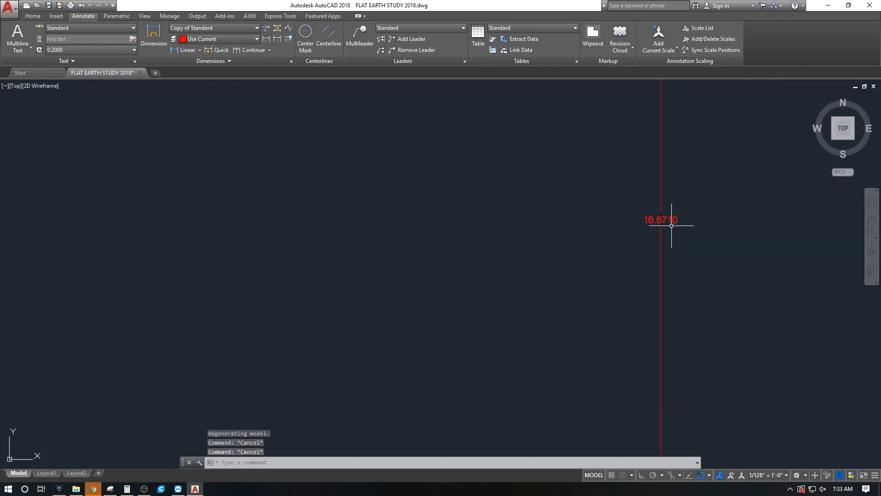
{"action": "type", "text": "REGEN"}
{"action": "key", "text": "Return"}
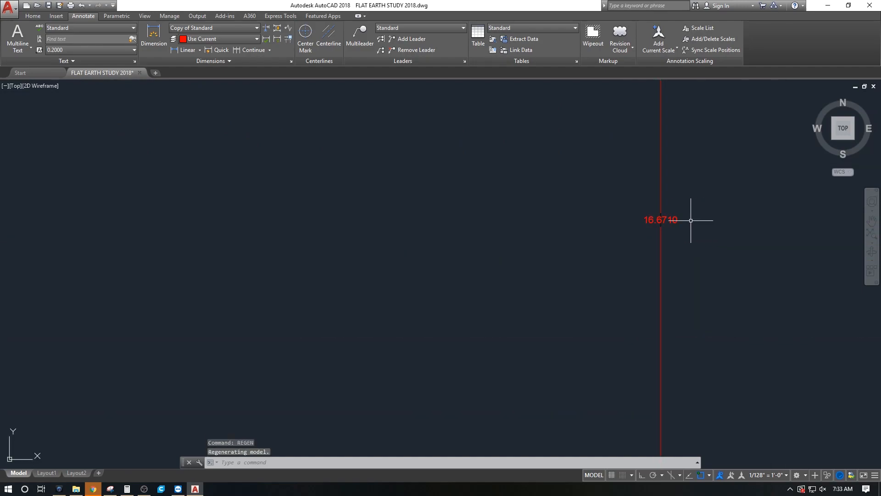
{"action": "scroll", "coordinate": [718, 213], "scroll_direction": "down", "scroll_amount": 2}
{"action": "middle_click_drag", "start_coordinate": [716, 217], "coordinate": [656, 230]}
{"action": "scroll", "coordinate": [649, 234], "scroll_direction": "up", "scroll_amount": 4}
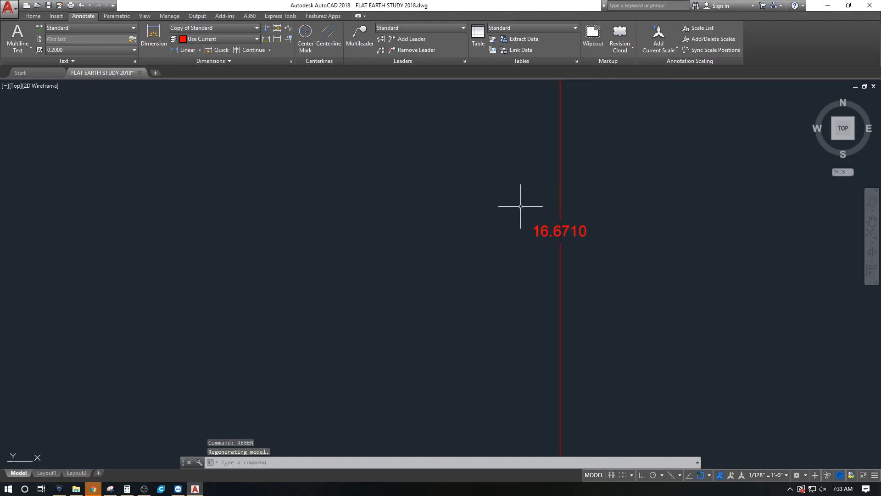
- Delete the existing red dimension at the end of the 10-mile marker
{"action": "scroll", "coordinate": [620, 247], "scroll_direction": "down", "scroll_amount": 10}
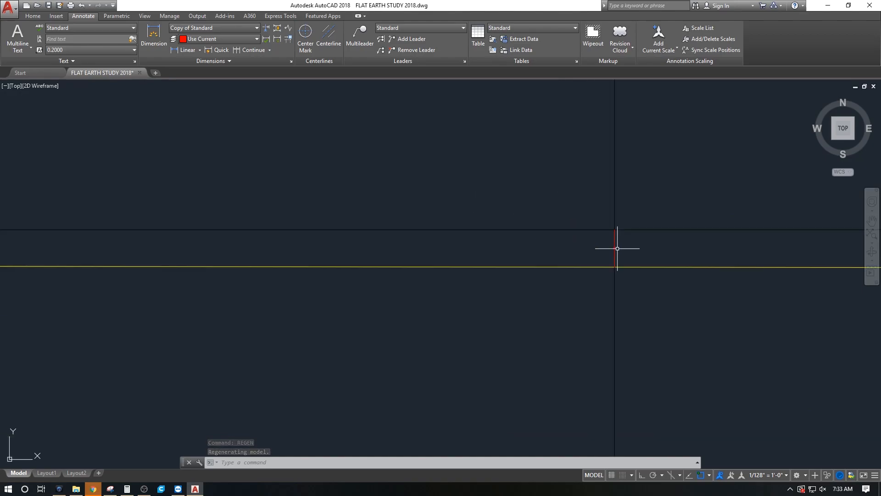
{"action": "middle_click_drag", "start_coordinate": [602, 249], "coordinate": [544, 249]}
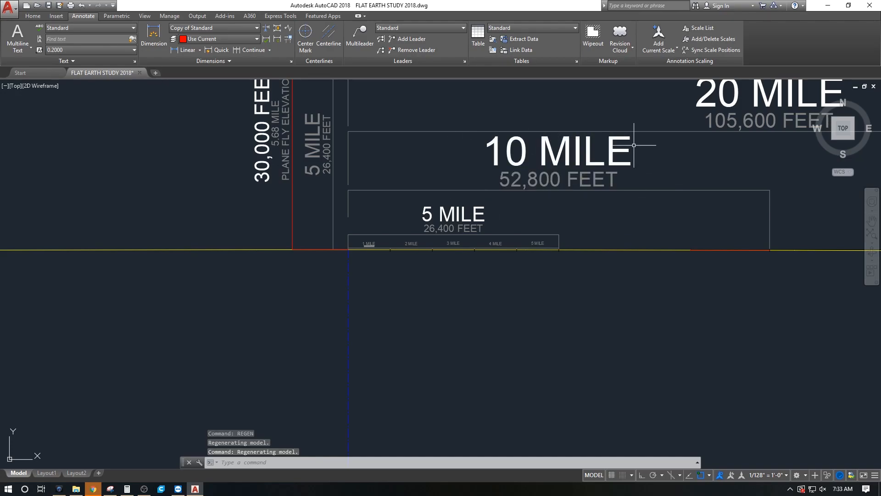
{"action": "scroll", "coordinate": [775, 249], "scroll_direction": "up", "scroll_amount": 16}
{"action": "left_click", "coordinate": [811, 310]}
{"action": "key", "text": "Delete"}
{"action": "scroll", "coordinate": [726, 289], "scroll_direction": "down", "scroll_amount": 3}
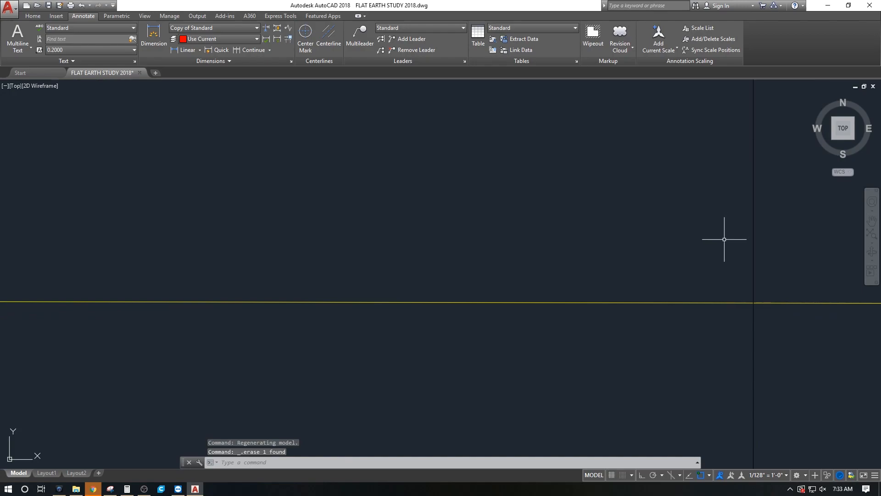
- Regenerate the drawing and add a linear dimension from the tangent line down to the earth circle at the 10-mile mark
{"action": "type", "text": "REGEN"}
{"action": "key", "text": "Return"}
{"action": "middle_click_drag", "start_coordinate": [740, 261], "coordinate": [649, 303]}
{"action": "scroll", "coordinate": [649, 303], "scroll_direction": "down", "scroll_amount": 2}
{"action": "left_click", "coordinate": [185, 49]}
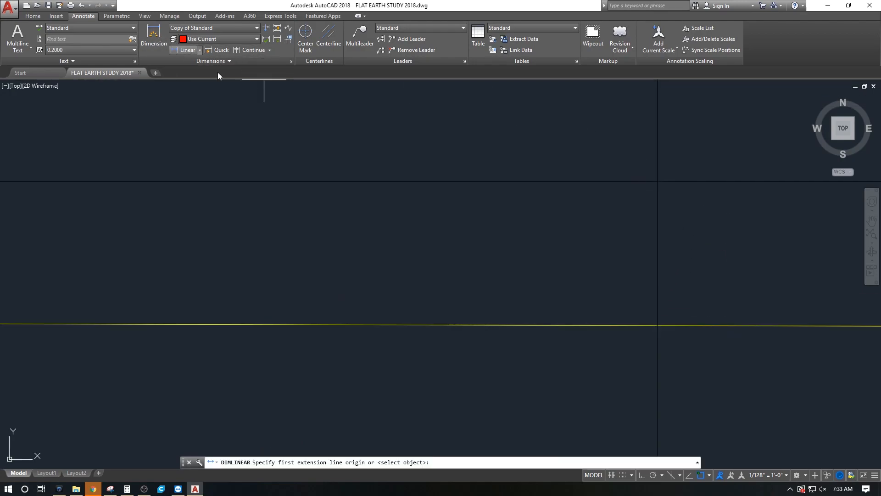
{"action": "left_click", "coordinate": [659, 183]}
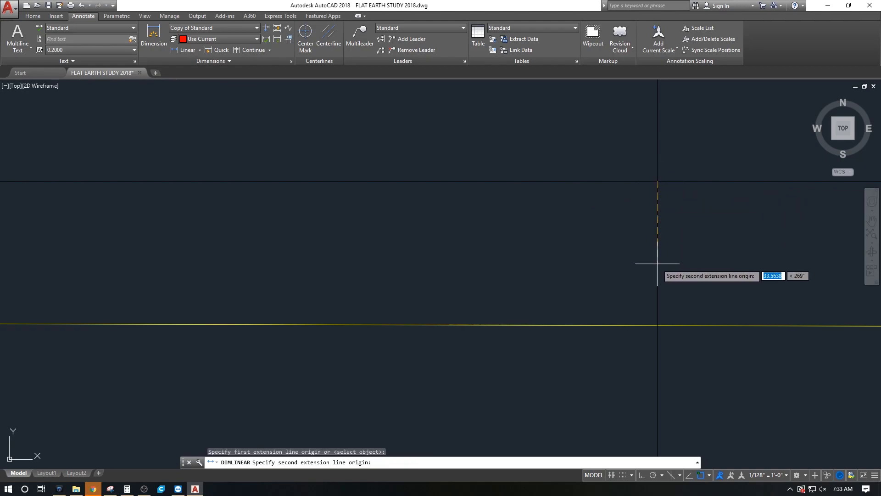
{"action": "left_click", "coordinate": [658, 326]}
{"action": "left_click", "coordinate": [658, 327]}
{"action": "scroll", "coordinate": [654, 248], "scroll_direction": "up", "scroll_amount": 8}
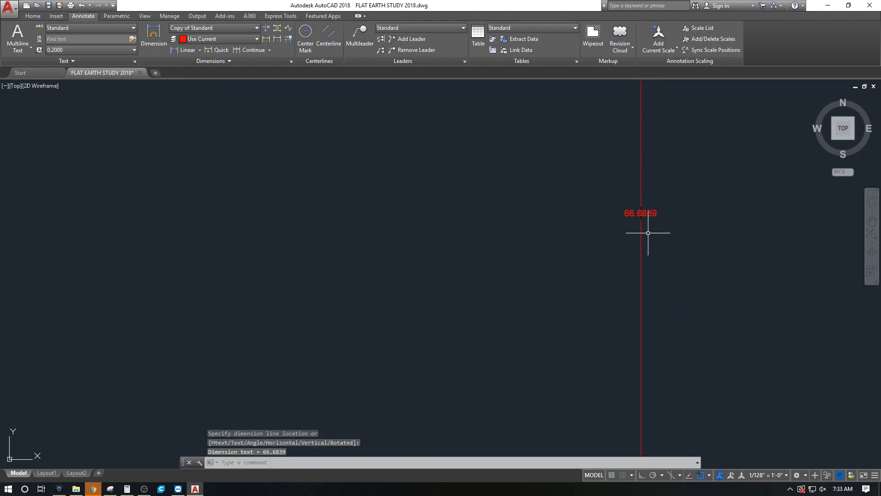
- Examine the drop dimension at the 10-mile mark up close and against the surrounding mile markers
{"action": "scroll", "coordinate": [597, 219], "scroll_direction": "down", "scroll_amount": 6}
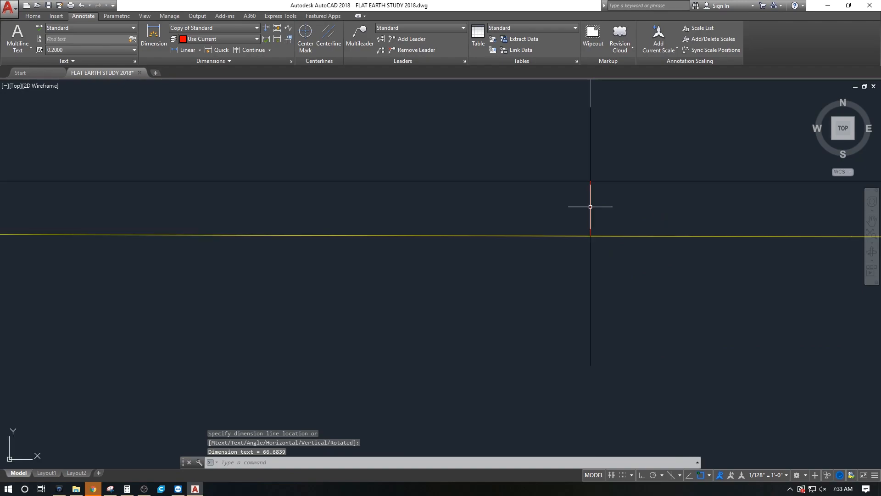
{"action": "scroll", "coordinate": [590, 206], "scroll_direction": "up", "scroll_amount": 10}
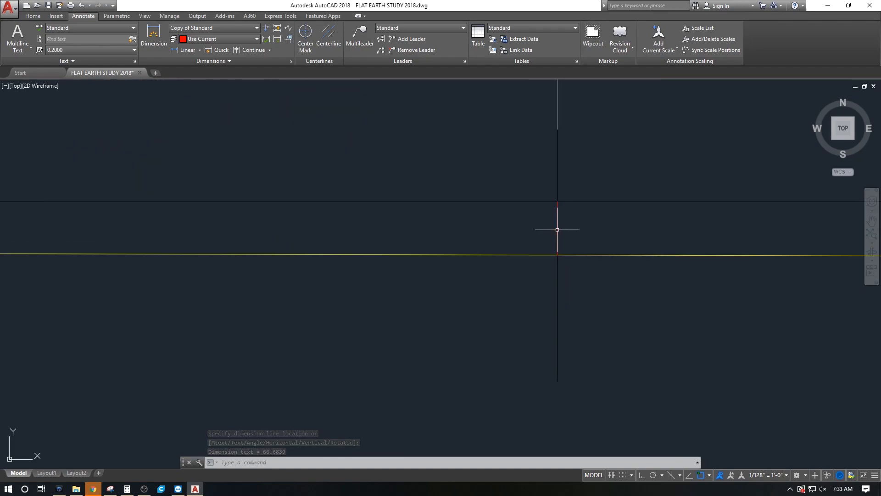
{"action": "scroll", "coordinate": [557, 231], "scroll_direction": "down", "scroll_amount": 5}
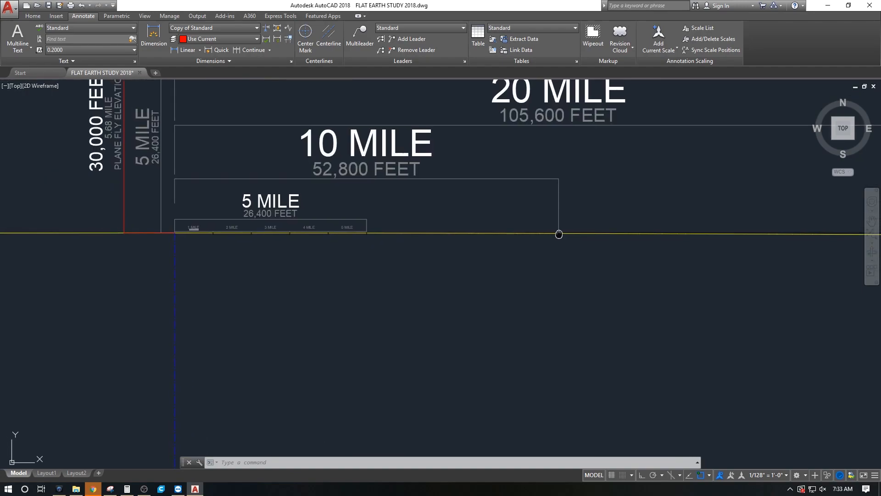
{"action": "scroll", "coordinate": [559, 233], "scroll_direction": "up", "scroll_amount": 8}
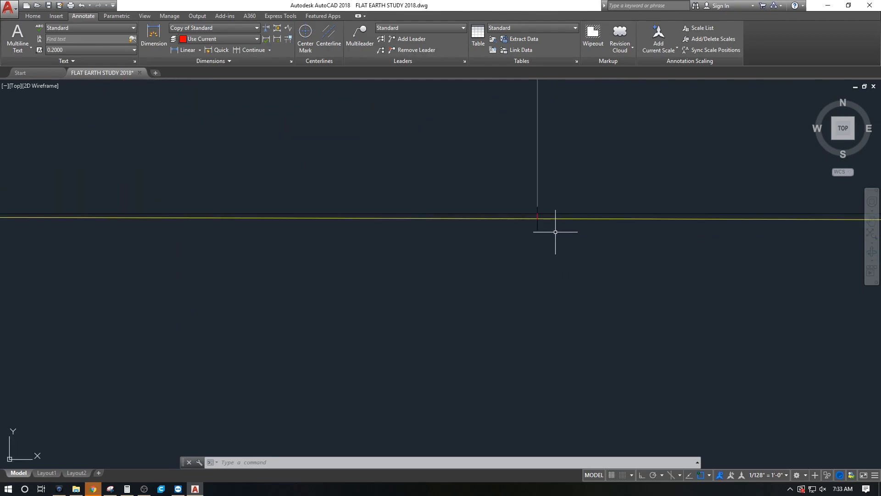
{"action": "scroll", "coordinate": [559, 255], "scroll_direction": "up", "scroll_amount": 6}
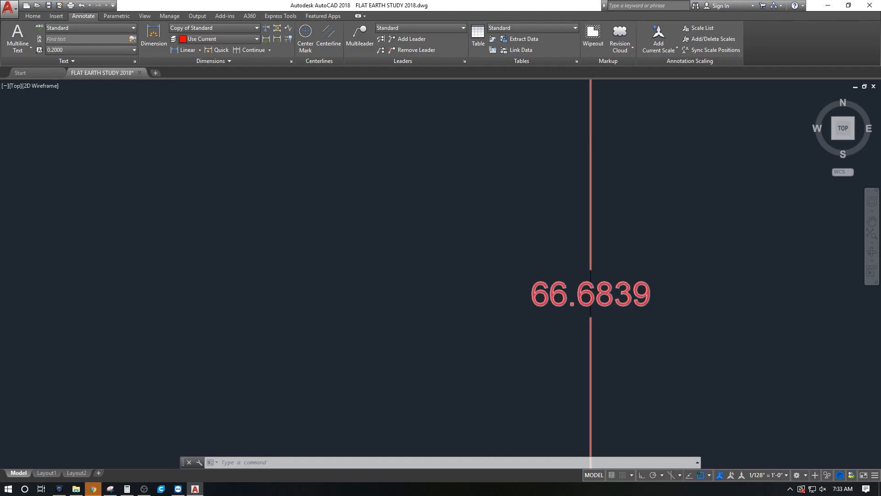
{"action": "scroll", "coordinate": [619, 304], "scroll_direction": "down", "scroll_amount": 2}
{"action": "scroll", "coordinate": [502, 275], "scroll_direction": "down", "scroll_amount": 4}
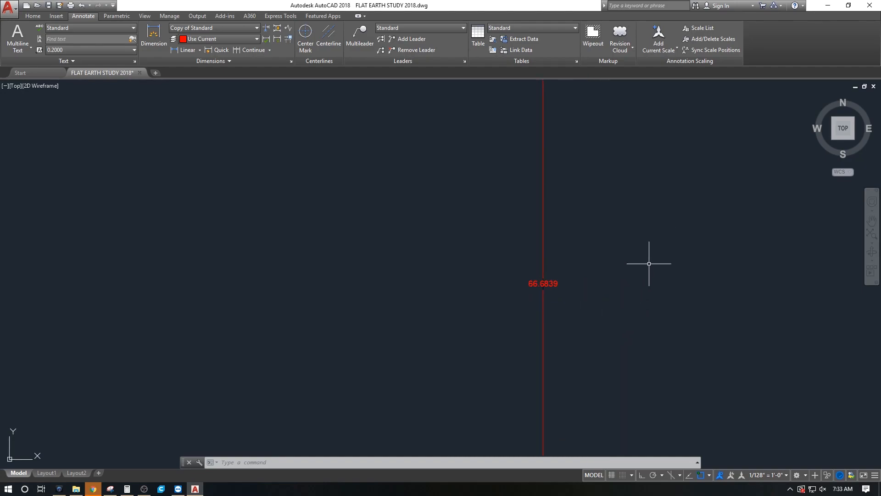
{"action": "scroll", "coordinate": [510, 298], "scroll_direction": "down", "scroll_amount": 2}
{"action": "scroll", "coordinate": [509, 291], "scroll_direction": "up", "scroll_amount": 4}
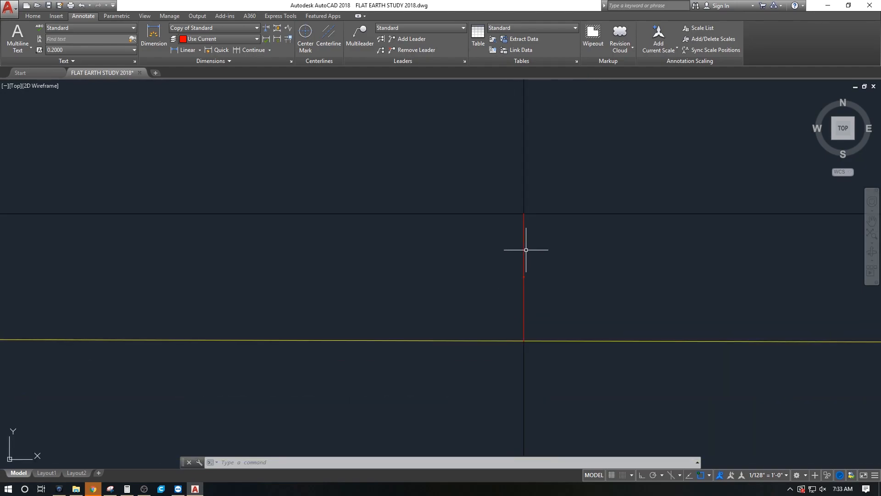
{"action": "scroll", "coordinate": [531, 290], "scroll_direction": "down", "scroll_amount": 5}
{"action": "scroll", "coordinate": [474, 289], "scroll_direction": "up", "scroll_amount": 9}
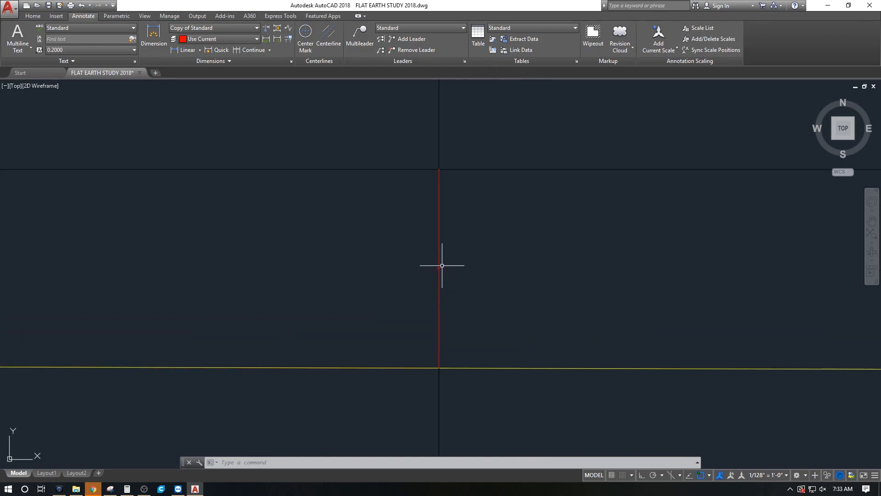
{"action": "scroll", "coordinate": [435, 261], "scroll_direction": "down", "scroll_amount": 8}
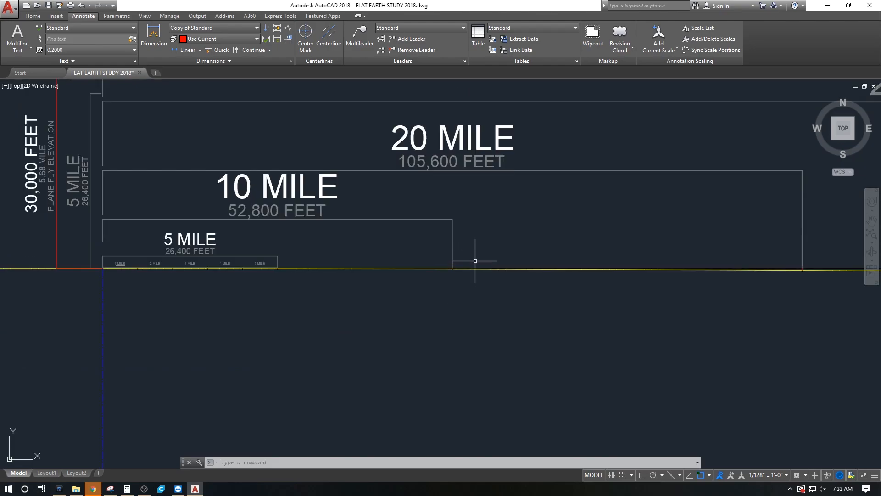
- Regenerate the drawing at the end of the 20-mile marker and view its drop dimension up close
{"action": "scroll", "coordinate": [540, 248], "scroll_direction": "up", "scroll_amount": 10}
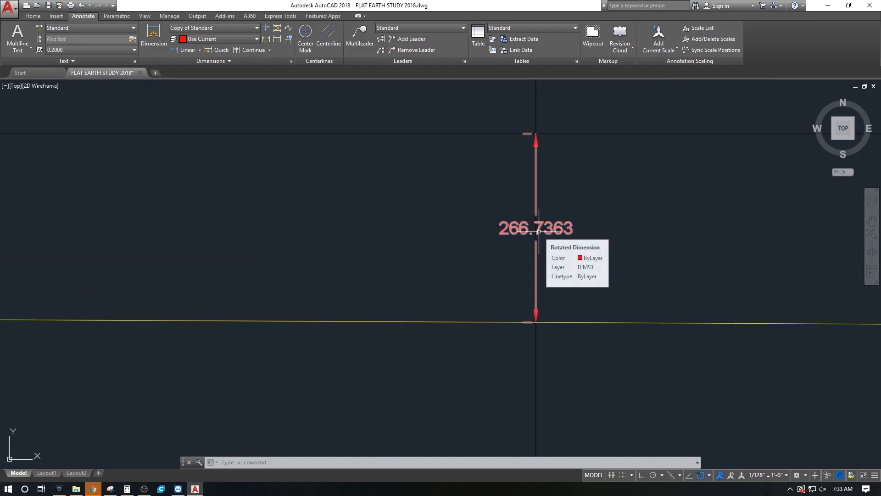
{"action": "scroll", "coordinate": [638, 266], "scroll_direction": "down", "scroll_amount": 6}
{"action": "scroll", "coordinate": [630, 252], "scroll_direction": "down", "scroll_amount": 8}
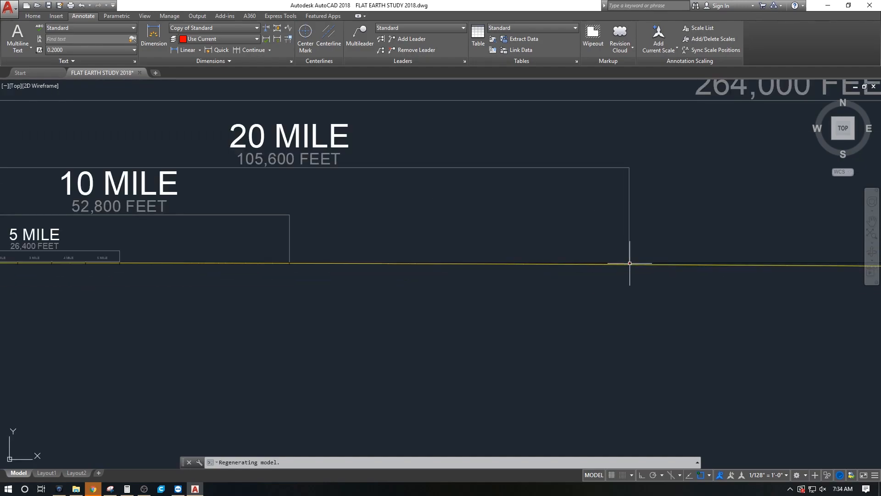
{"action": "scroll", "coordinate": [512, 207], "scroll_direction": "up", "scroll_amount": 3}
{"action": "scroll", "coordinate": [546, 239], "scroll_direction": "up", "scroll_amount": 6}
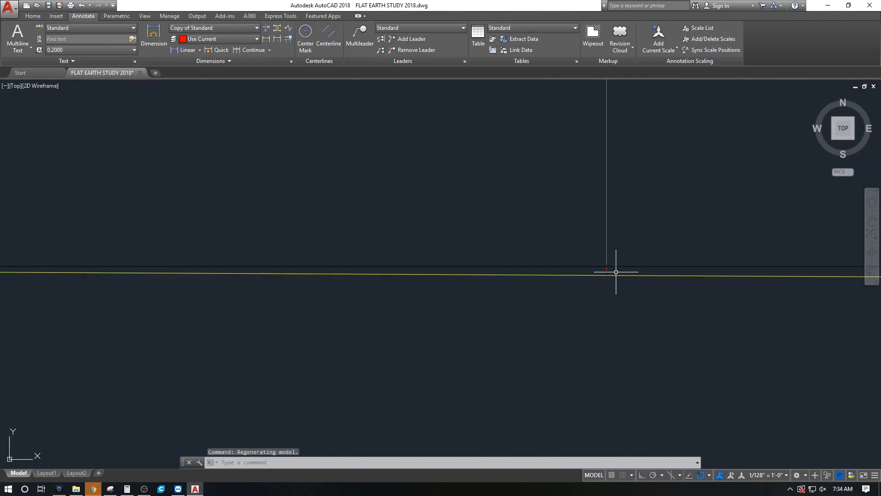
{"action": "key", "text": "Escape"}
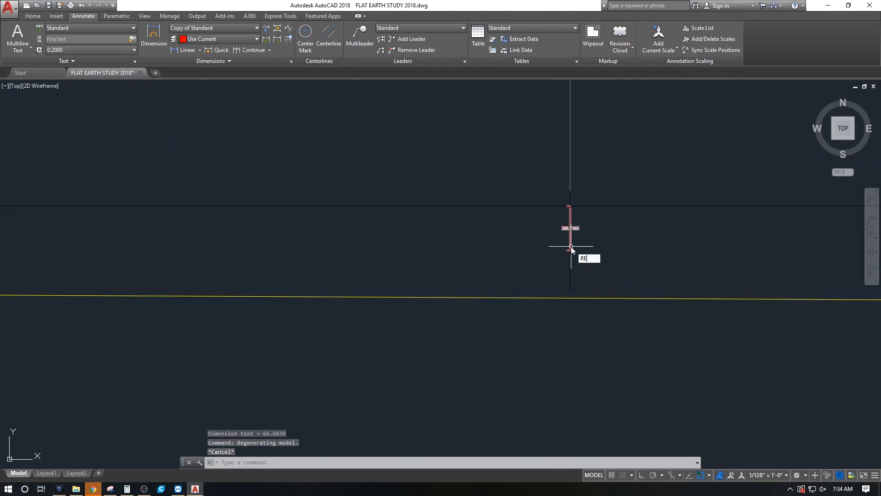
{"action": "type", "text": "REGEN"}
{"action": "key", "text": "Return"}
{"action": "scroll", "coordinate": [571, 239], "scroll_direction": "up", "scroll_amount": 4}
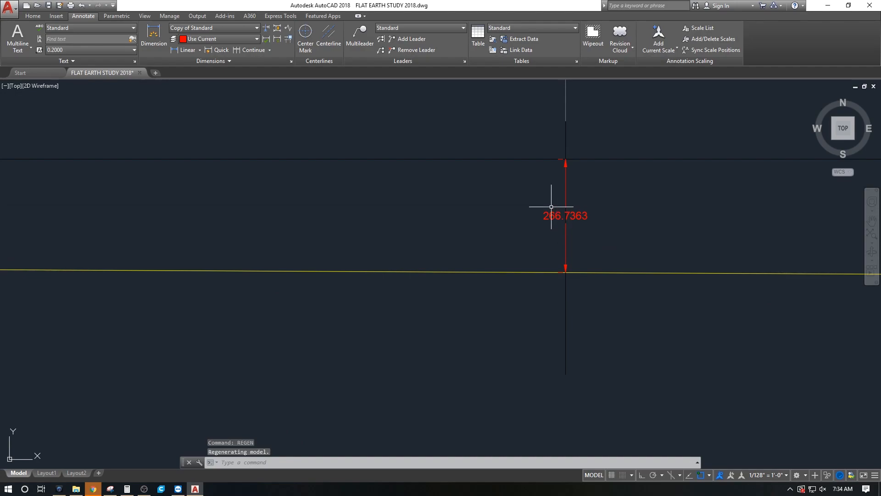
- Highlight the drop dimension at the 20-mile mark and compare its size with the surrounding mile markers
{"action": "left_click", "coordinate": [578, 215]}
{"action": "scroll", "coordinate": [578, 215], "scroll_direction": "down", "scroll_amount": 9}
{"action": "middle_click_drag", "start_coordinate": [577, 216], "coordinate": [545, 271]}
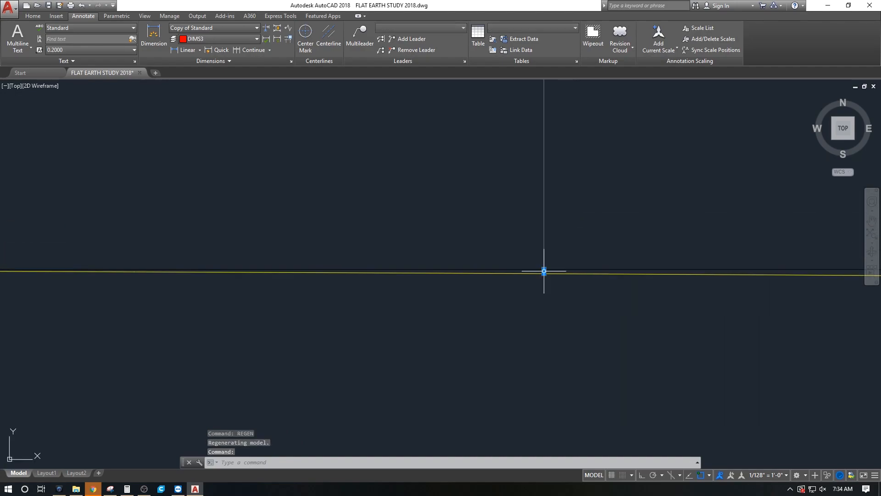
{"action": "scroll", "coordinate": [544, 272], "scroll_direction": "down", "scroll_amount": 5}
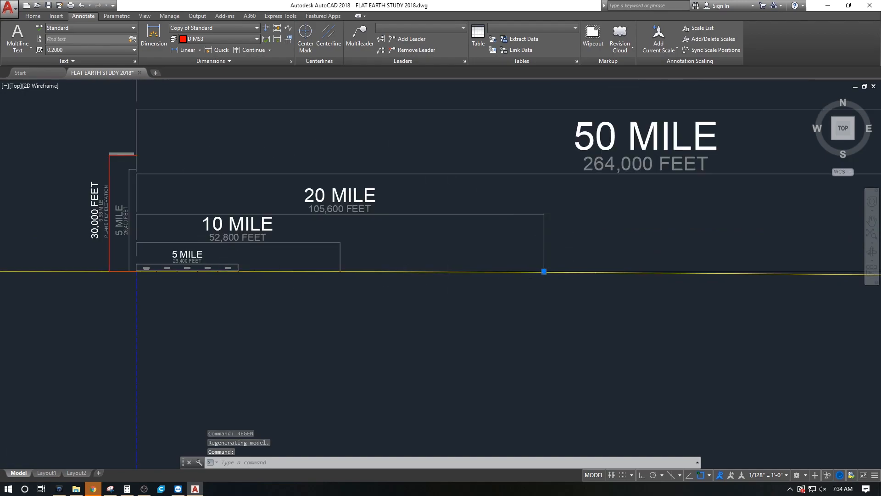
{"action": "scroll", "coordinate": [566, 256], "scroll_direction": "up", "scroll_amount": 4}
{"action": "scroll", "coordinate": [566, 258], "scroll_direction": "down", "scroll_amount": 2}
{"action": "scroll", "coordinate": [602, 260], "scroll_direction": "down", "scroll_amount": 2}
{"action": "middle_click_drag", "start_coordinate": [602, 260], "coordinate": [378, 267]}
{"action": "scroll", "coordinate": [432, 190], "scroll_direction": "down", "scroll_amount": 2}
{"action": "middle_click_drag", "start_coordinate": [692, 217], "coordinate": [565, 198]}
{"action": "key", "text": "Escape"}
- Examine the drop dimension at the end of the 50-mile marker up close
{"action": "scroll", "coordinate": [629, 211], "scroll_direction": "up", "scroll_amount": 2}
{"action": "scroll", "coordinate": [610, 236], "scroll_direction": "up", "scroll_amount": 4}
{"action": "scroll", "coordinate": [551, 220], "scroll_direction": "down", "scroll_amount": 6}
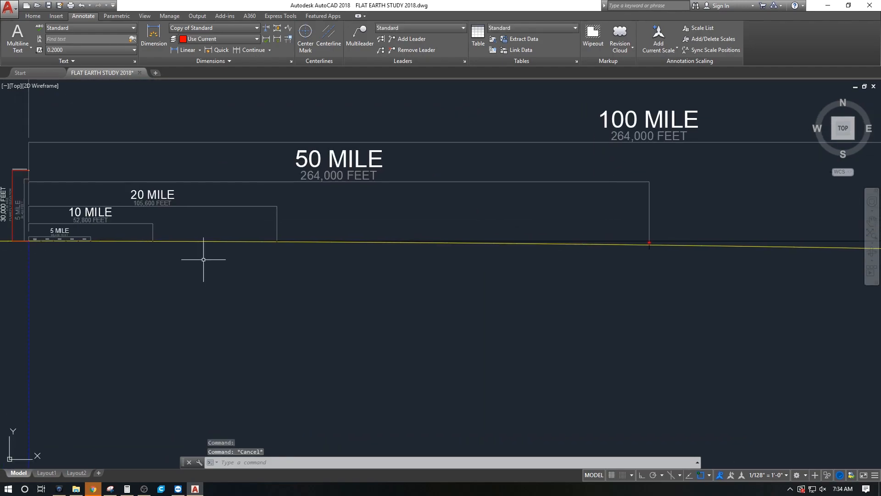
{"action": "middle_click_drag", "start_coordinate": [178, 269], "coordinate": [259, 268]}
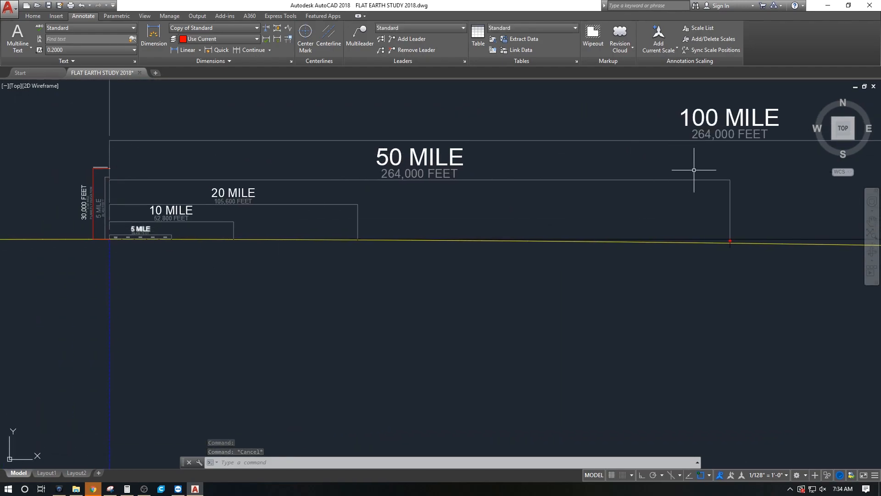
{"action": "scroll", "coordinate": [729, 239], "scroll_direction": "up", "scroll_amount": 5}
{"action": "middle_click_drag", "start_coordinate": [658, 203], "coordinate": [637, 234]}
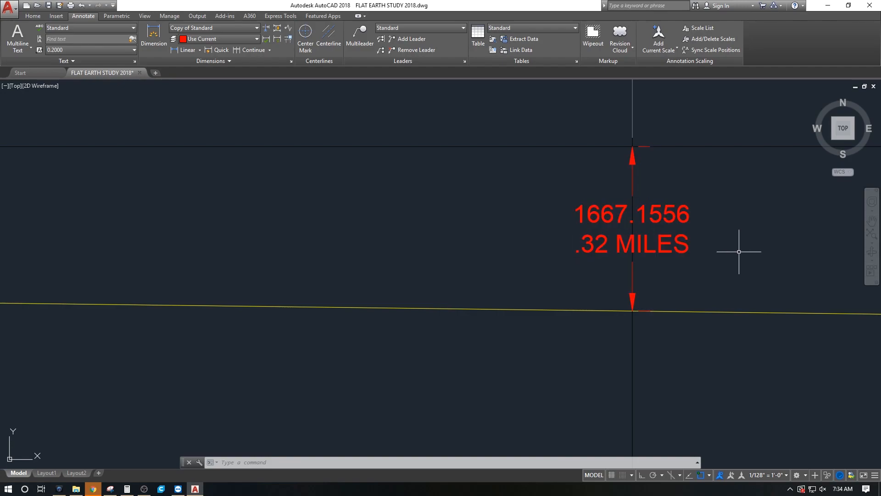
- Highlight the 50-mile drop dimension and compare it with the 5- to 100-mile markers
{"action": "mouse_move", "coordinate": [742, 251]}
{"action": "middle_mouse_down"}
{"action": "mouse_move", "coordinate": [698, 266]}
{"action": "mouse_move", "coordinate": [642, 266]}
{"action": "middle_mouse_up"}
{"action": "scroll", "coordinate": [695, 265], "scroll_direction": "down", "scroll_amount": 3}
{"action": "scroll", "coordinate": [581, 262], "scroll_direction": "down", "scroll_amount": 8}
{"action": "left_click", "coordinate": [586, 266]}
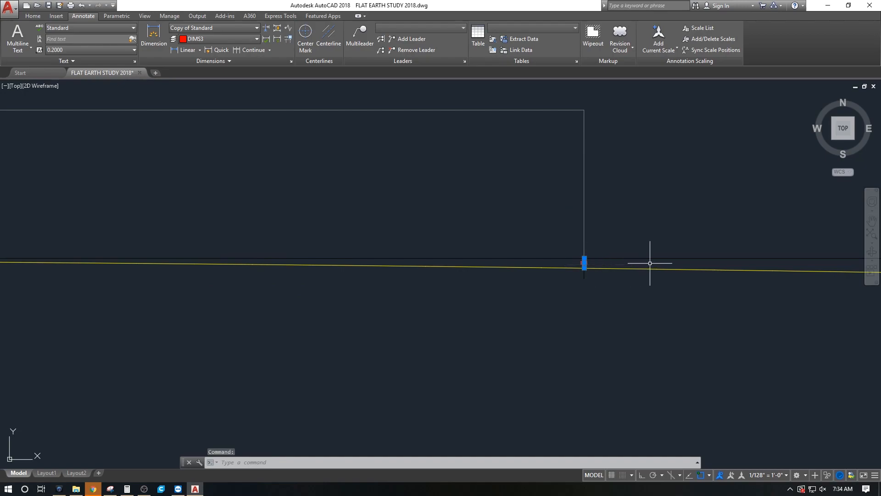
{"action": "scroll", "coordinate": [542, 270], "scroll_direction": "down", "scroll_amount": 4}
{"action": "middle_click_drag", "start_coordinate": [367, 281], "coordinate": [534, 271]}
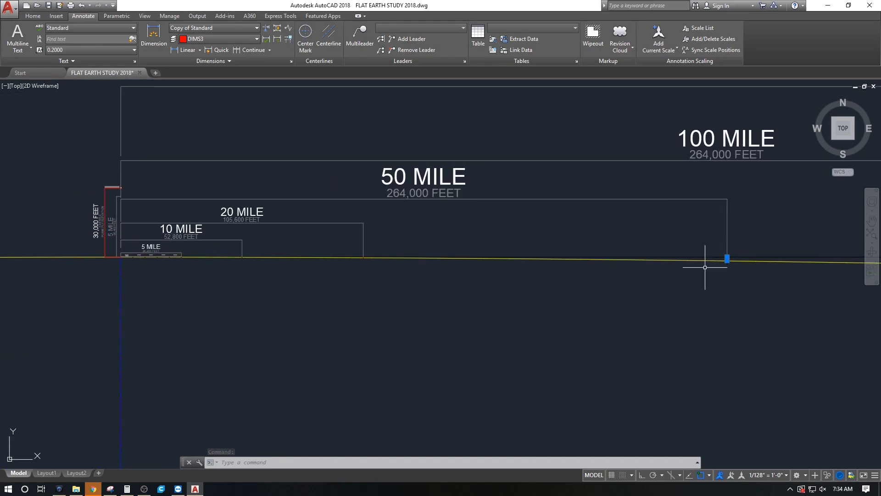
{"action": "middle_click_drag", "start_coordinate": [786, 281], "coordinate": [386, 257]}
{"action": "key", "text": "Escape"}
- Delete the existing red dimension at the end of the 100-mile marker
{"action": "scroll", "coordinate": [581, 268], "scroll_direction": "down", "scroll_amount": 2}
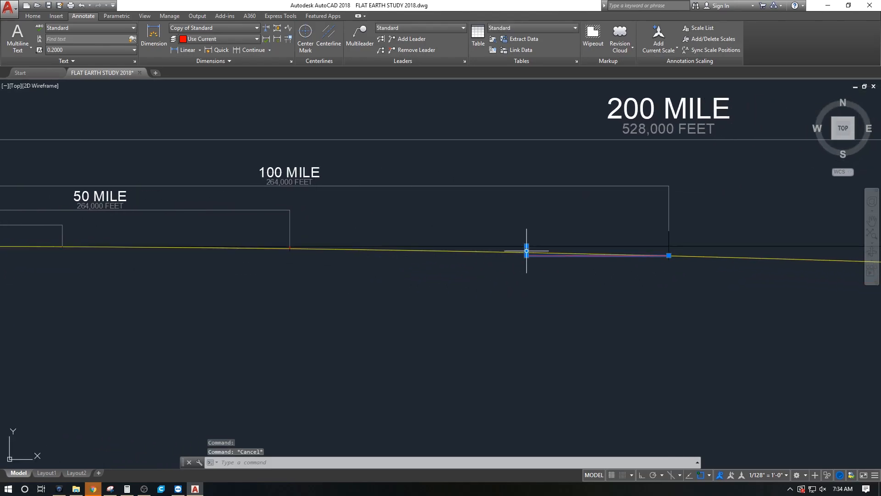
{"action": "left_click", "coordinate": [527, 251]}
{"action": "key", "text": "Delete"}
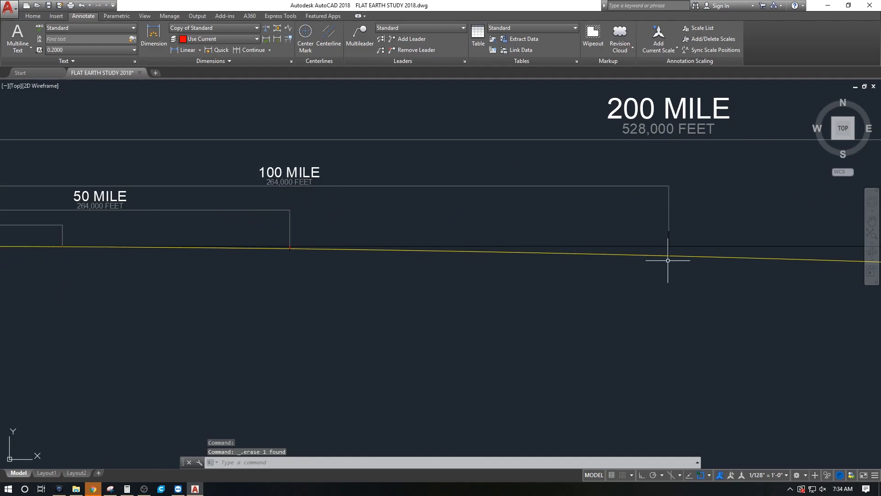
- Regenerate the drawing and add a linear dimension from the tangent line down to the earth circle at the 100-mile mark
{"action": "scroll", "coordinate": [667, 262], "scroll_direction": "up", "scroll_amount": 3}
{"action": "middle_click_drag", "start_coordinate": [670, 225], "coordinate": [601, 240]}
{"action": "scroll", "coordinate": [612, 252], "scroll_direction": "up", "scroll_amount": 2}
{"action": "key", "text": "Escape"}
{"action": "type", "text": "REGEN"}
{"action": "key", "text": "Return"}
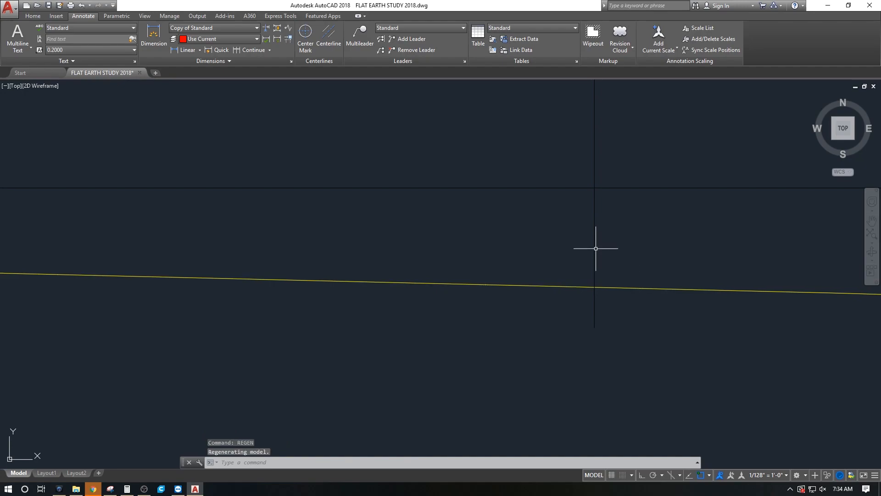
{"action": "left_click", "coordinate": [186, 49]}
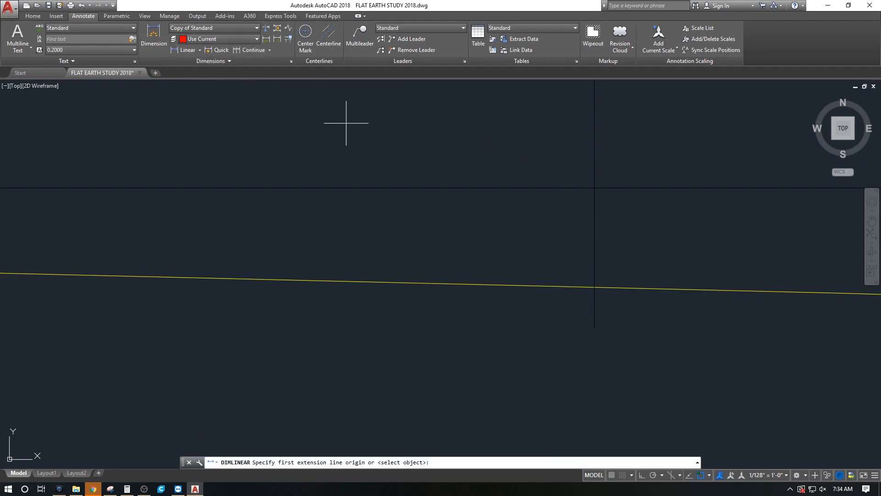
{"action": "left_click", "coordinate": [594, 188]}
{"action": "left_click", "coordinate": [595, 288]}
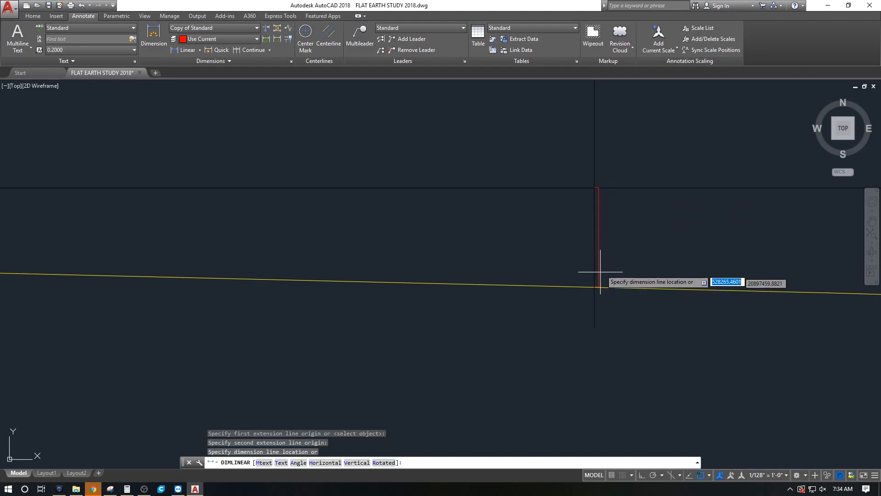
{"action": "left_click", "coordinate": [593, 241]}
- Regenerate the display of the new 100-mile drop dimension to show its arrows and text
{"action": "scroll", "coordinate": [594, 241], "scroll_direction": "up", "scroll_amount": 5}
{"action": "scroll", "coordinate": [610, 244], "scroll_direction": "down", "scroll_amount": 1}
{"action": "left_click", "coordinate": [607, 243]}
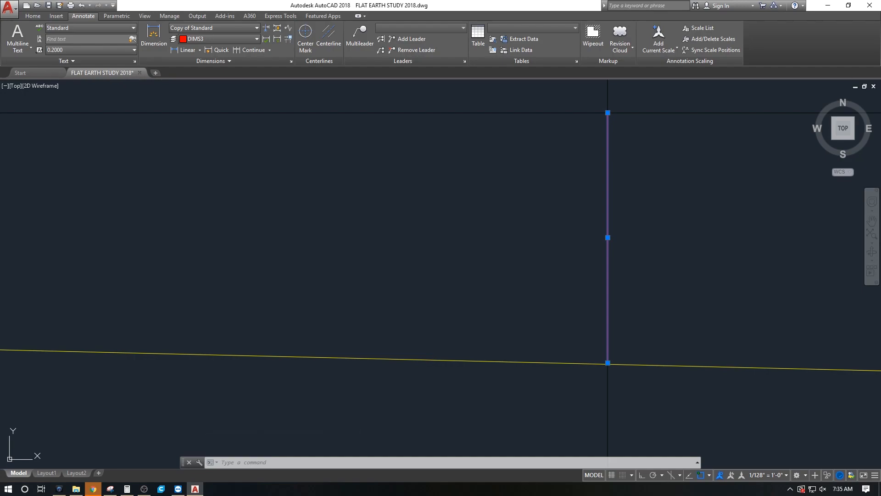
{"action": "key", "text": "Return"}
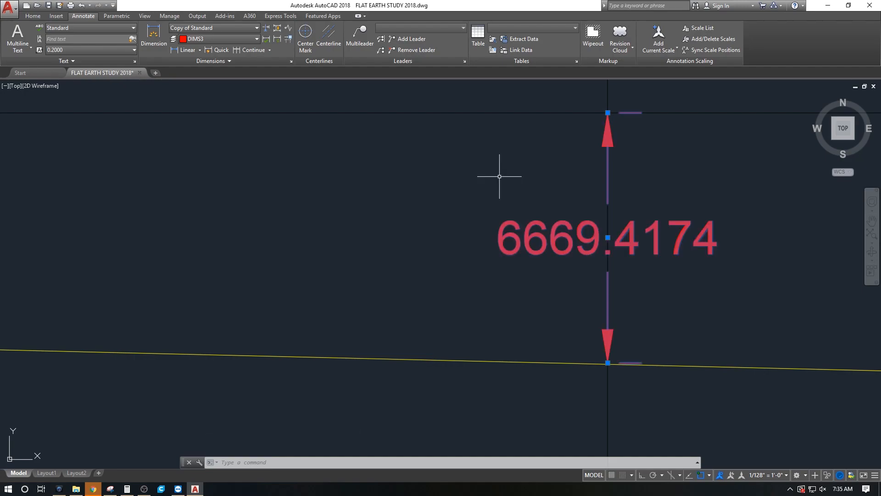
{"action": "key", "text": "Escape"}
- Examine the 100-mile drop dimension up close and against the shorter mile markers
{"action": "scroll", "coordinate": [615, 182], "scroll_direction": "down", "scroll_amount": 6}
{"action": "scroll", "coordinate": [615, 181], "scroll_direction": "up", "scroll_amount": 4}
{"action": "middle_click_drag", "start_coordinate": [178, 130], "coordinate": [372, 142]}
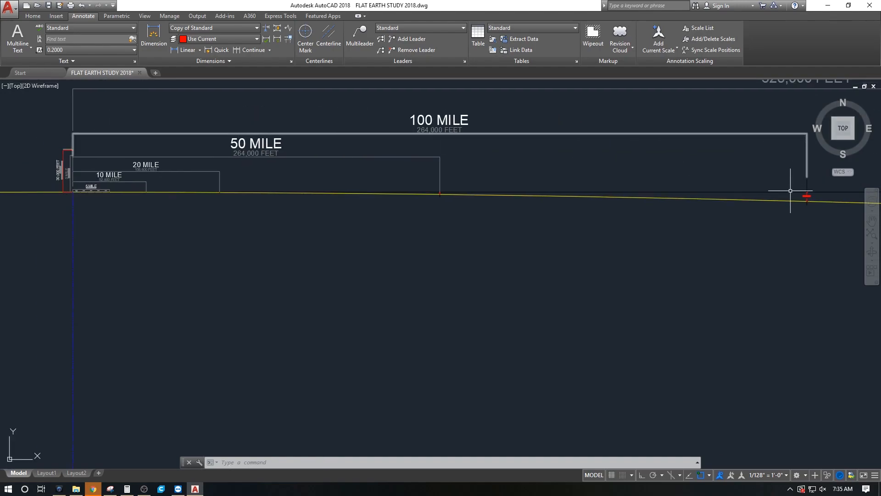
{"action": "scroll", "coordinate": [792, 188], "scroll_direction": "up", "scroll_amount": 10}
{"action": "middle_click_drag", "start_coordinate": [656, 229], "coordinate": [602, 219]}
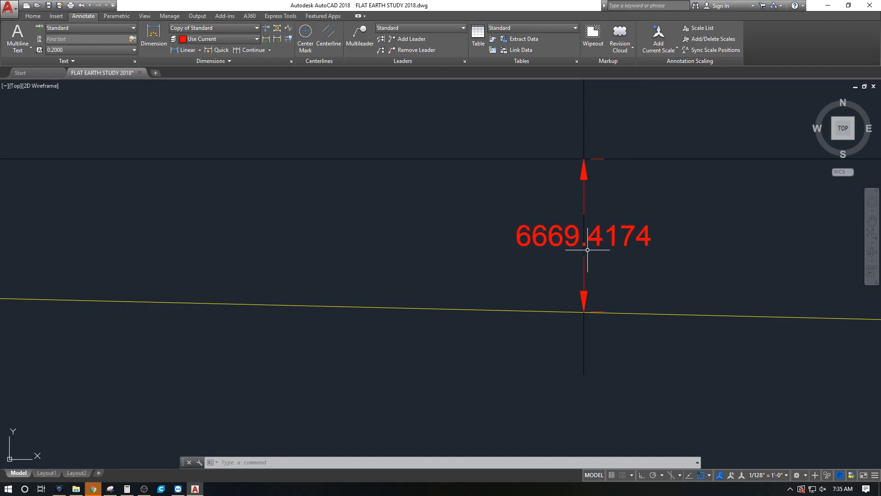
{"action": "scroll", "coordinate": [652, 244], "scroll_direction": "down", "scroll_amount": 8}
{"action": "scroll", "coordinate": [665, 271], "scroll_direction": "down", "scroll_amount": 8}
- Examine the drop dimension at the end of the 200-mile marker up close
{"action": "mouse_move", "coordinate": [653, 283]}
{"action": "middle_mouse_down"}
{"action": "mouse_move", "coordinate": [583, 273]}
{"action": "mouse_move", "coordinate": [602, 266]}
{"action": "mouse_move", "coordinate": [382, 258]}
{"action": "mouse_move", "coordinate": [513, 270]}
{"action": "middle_mouse_up"}
{"action": "scroll", "coordinate": [582, 273], "scroll_direction": "up", "scroll_amount": 4}
{"action": "scroll", "coordinate": [602, 266], "scroll_direction": "down", "scroll_amount": 2}
{"action": "middle_click_drag", "start_coordinate": [525, 187], "coordinate": [295, 187]}
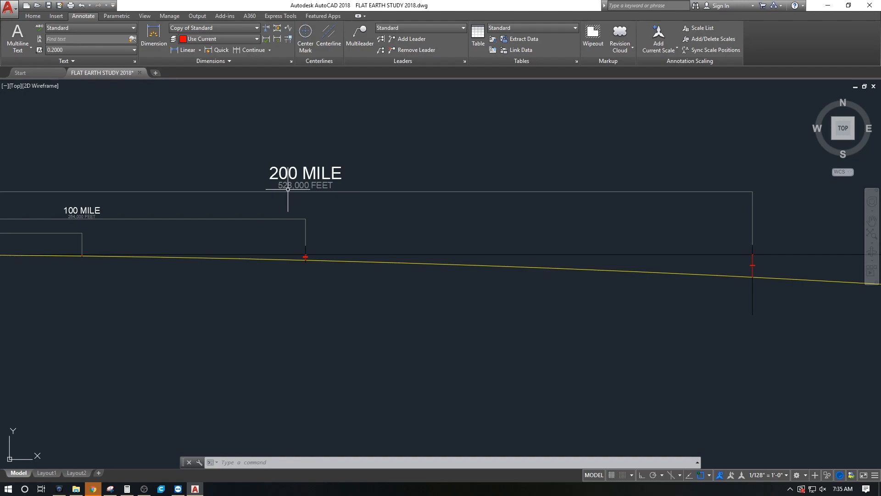
{"action": "middle_click_drag", "start_coordinate": [702, 244], "coordinate": [546, 182]}
{"action": "scroll", "coordinate": [592, 209], "scroll_direction": "up", "scroll_amount": 8}
{"action": "scroll", "coordinate": [645, 173], "scroll_direction": "up", "scroll_amount": 2}
{"action": "mouse_move", "coordinate": [645, 173]}
{"action": "middle_mouse_down"}
{"action": "mouse_move", "coordinate": [618, 204]}
{"action": "mouse_move", "coordinate": [636, 217]}
{"action": "middle_mouse_up"}
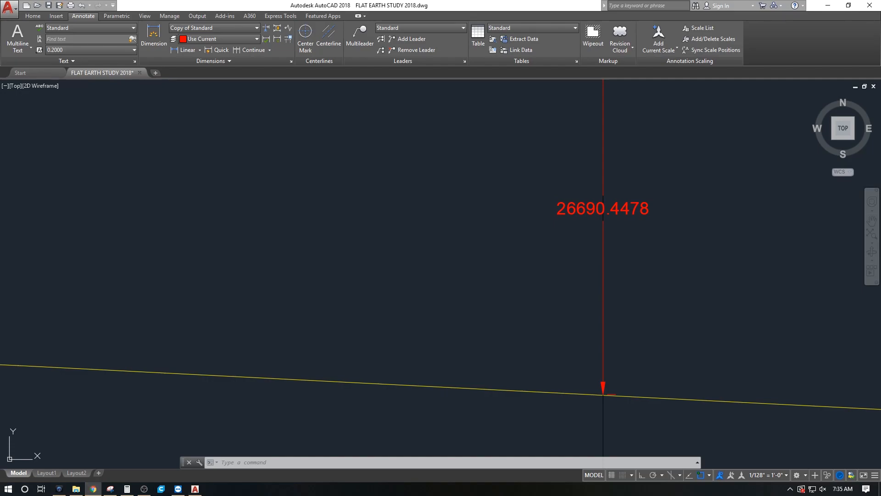
- Switch to the browser and convert 26690.4478 feet to miles in the Google length converter
{"action": "left_click_drag", "start_coordinate": [662, 101], "coordinate": [371, 244]}
{"action": "left_click_drag", "start_coordinate": [618, 9], "coordinate": [592, 227]}
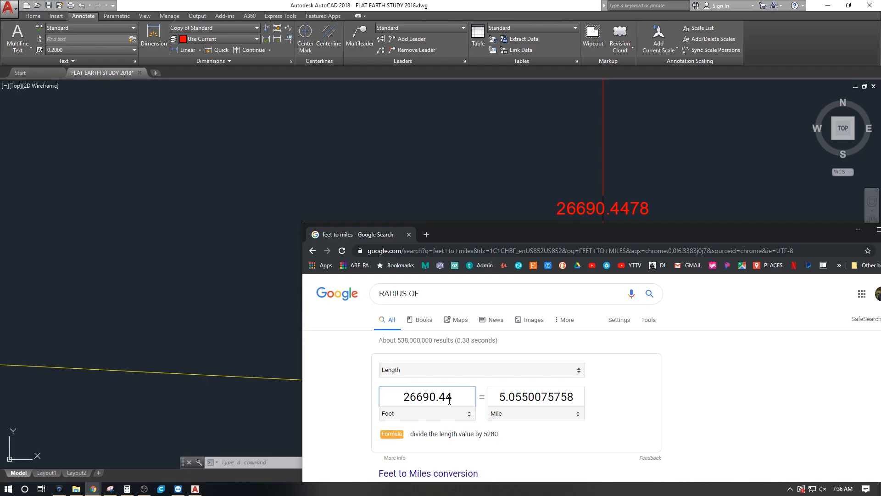
{"action": "type", "text": "78"}
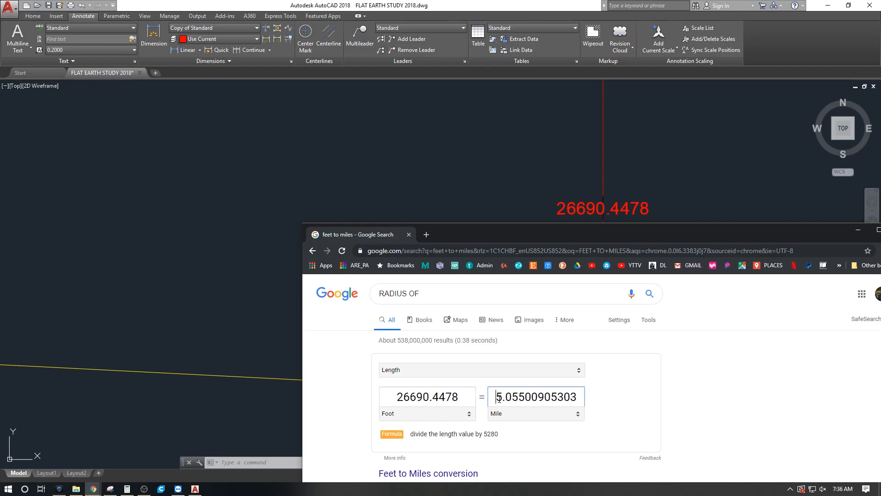
{"action": "left_click_drag", "start_coordinate": [501, 398], "coordinate": [577, 397]}
- Switch back to AutoCAD and add the line "5 MILES" below the value in the 200-mile drop dimension
{"action": "left_click", "coordinate": [753, 184]}
{"action": "left_click", "coordinate": [643, 207]}
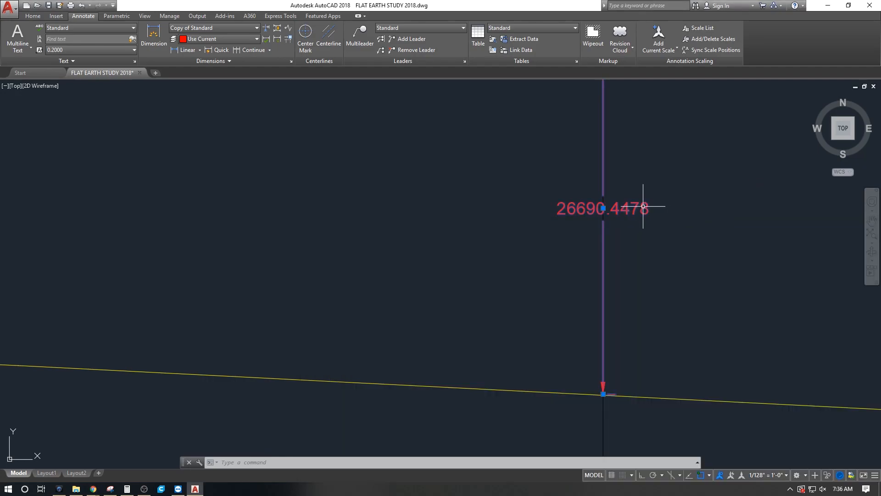
{"action": "double_click", "coordinate": [647, 210]}
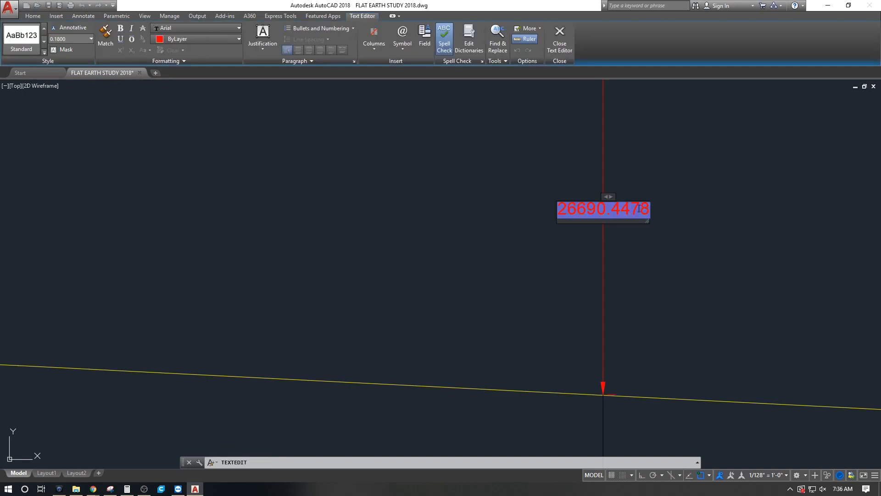
{"action": "key", "text": "Return"}
{"action": "type", "text": "5 MILES"}
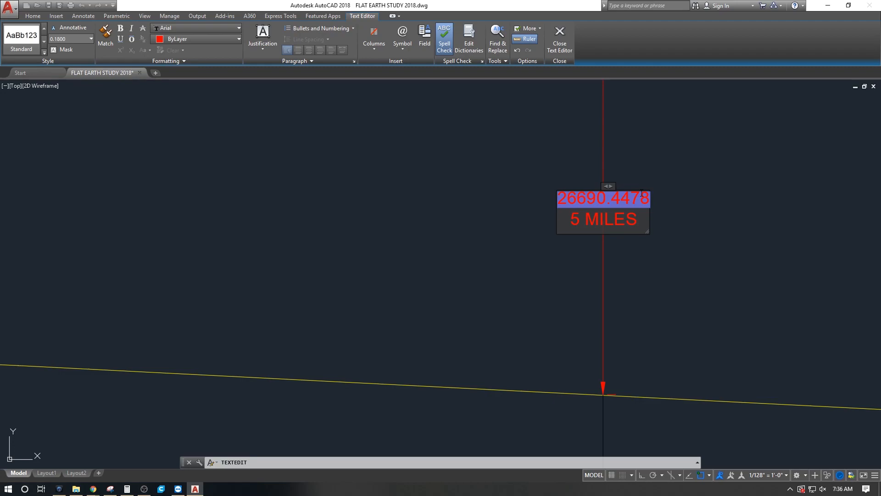
{"action": "left_click", "coordinate": [663, 181]}
{"action": "scroll", "coordinate": [665, 183], "scroll_direction": "down", "scroll_amount": 3}
{"action": "middle_click_drag", "start_coordinate": [669, 200], "coordinate": [670, 279]}
{"action": "scroll", "coordinate": [670, 272], "scroll_direction": "down", "scroll_amount": 2}
{"action": "key", "text": "Escape"}
- Examine the labelled 200-mile drop dimension up close and against the surrounding mile markers
{"action": "scroll", "coordinate": [670, 272], "scroll_direction": "up", "scroll_amount": 3}
{"action": "left_click", "coordinate": [640, 270]}
{"action": "scroll", "coordinate": [571, 277], "scroll_direction": "down", "scroll_amount": 5}
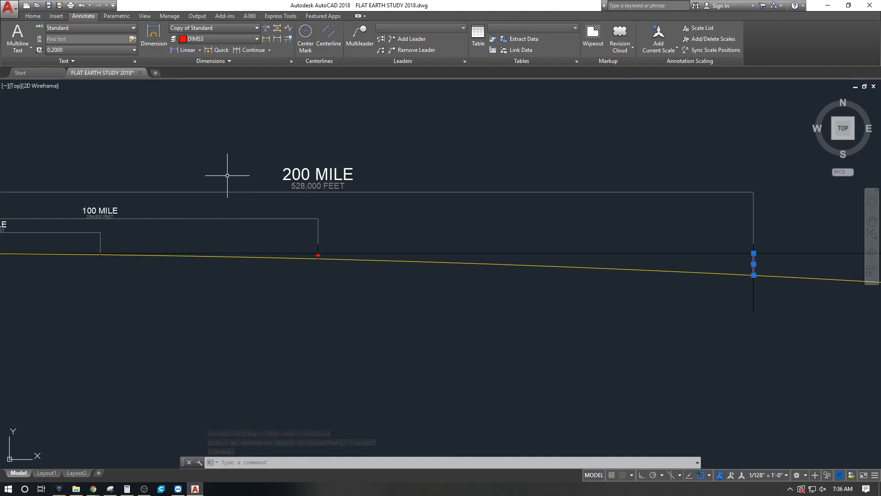
{"action": "scroll", "coordinate": [229, 175], "scroll_direction": "down", "scroll_amount": 3}
{"action": "mouse_move", "coordinate": [822, 238]}
{"action": "middle_mouse_down"}
{"action": "mouse_move", "coordinate": [748, 243]}
{"action": "mouse_move", "coordinate": [649, 216]}
{"action": "middle_mouse_up"}
{"action": "scroll", "coordinate": [664, 213], "scroll_direction": "up", "scroll_amount": 5}
{"action": "key", "text": "Escape"}
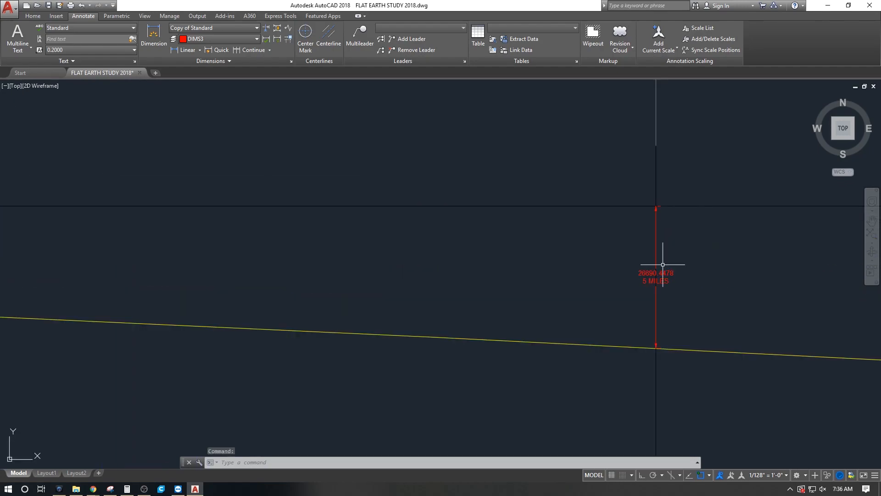
{"action": "scroll", "coordinate": [648, 281], "scroll_direction": "up", "scroll_amount": 5}
{"action": "left_click", "coordinate": [522, 176]}
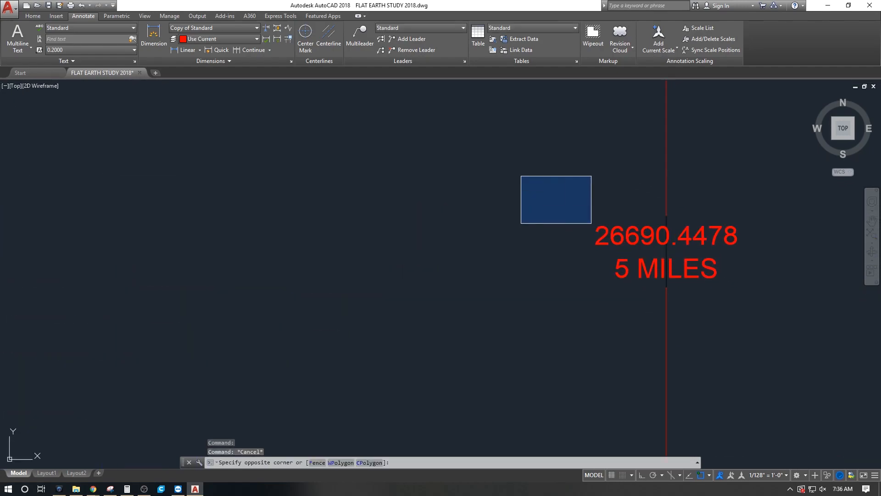
{"action": "left_click", "coordinate": [767, 328]}
{"action": "scroll", "coordinate": [764, 313], "scroll_direction": "down", "scroll_amount": 5}
{"action": "mouse_move", "coordinate": [762, 311]}
{"action": "middle_mouse_down"}
{"action": "mouse_move", "coordinate": [664, 313]}
{"action": "mouse_move", "coordinate": [587, 275]}
{"action": "middle_mouse_up"}
{"action": "scroll", "coordinate": [666, 314], "scroll_direction": "down", "scroll_amount": 5}
{"action": "scroll", "coordinate": [673, 325], "scroll_direction": "down", "scroll_amount": 5}
{"action": "scroll", "coordinate": [402, 245], "scroll_direction": "down", "scroll_amount": 5}
{"action": "middle_click_drag", "start_coordinate": [402, 246], "coordinate": [451, 242]}
{"action": "scroll", "coordinate": [521, 252], "scroll_direction": "up", "scroll_amount": 13}
{"action": "scroll", "coordinate": [512, 235], "scroll_direction": "up", "scroll_amount": 2}
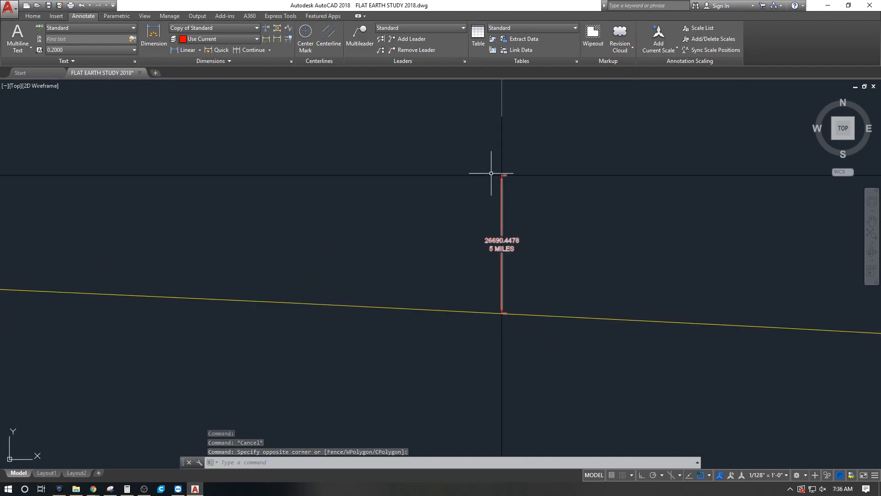
- Compare the mile markers and the 200-mile drop with the curvature of the earth circle at several scales
{"action": "scroll", "coordinate": [591, 198], "scroll_direction": "down", "scroll_amount": 2}
{"action": "scroll", "coordinate": [593, 204], "scroll_direction": "down", "scroll_amount": 10}
{"action": "middle_click_drag", "start_coordinate": [452, 244], "coordinate": [485, 238]}
{"action": "middle_click_drag", "start_coordinate": [599, 265], "coordinate": [482, 230]}
{"action": "scroll", "coordinate": [491, 233], "scroll_direction": "down", "scroll_amount": 4}
{"action": "scroll", "coordinate": [503, 202], "scroll_direction": "up", "scroll_amount": 2}
{"action": "scroll", "coordinate": [490, 220], "scroll_direction": "up", "scroll_amount": 7}
{"action": "middle_click_drag", "start_coordinate": [403, 191], "coordinate": [512, 244]}
{"action": "middle_click_drag", "start_coordinate": [357, 242], "coordinate": [525, 254]}
{"action": "scroll", "coordinate": [427, 258], "scroll_direction": "down", "scroll_amount": 8}
{"action": "mouse_move", "coordinate": [427, 257]}
{"action": "middle_mouse_down"}
{"action": "mouse_move", "coordinate": [553, 255]}
{"action": "mouse_move", "coordinate": [476, 212]}
{"action": "middle_mouse_up"}
{"action": "scroll", "coordinate": [476, 213], "scroll_direction": "down", "scroll_amount": 4}
{"action": "middle_click_drag", "start_coordinate": [531, 220], "coordinate": [480, 210]}
{"action": "scroll", "coordinate": [438, 195], "scroll_direction": "up", "scroll_amount": 8}
{"action": "scroll", "coordinate": [425, 184], "scroll_direction": "down", "scroll_amount": 8}
{"action": "middle_click_drag", "start_coordinate": [425, 183], "coordinate": [375, 198]}
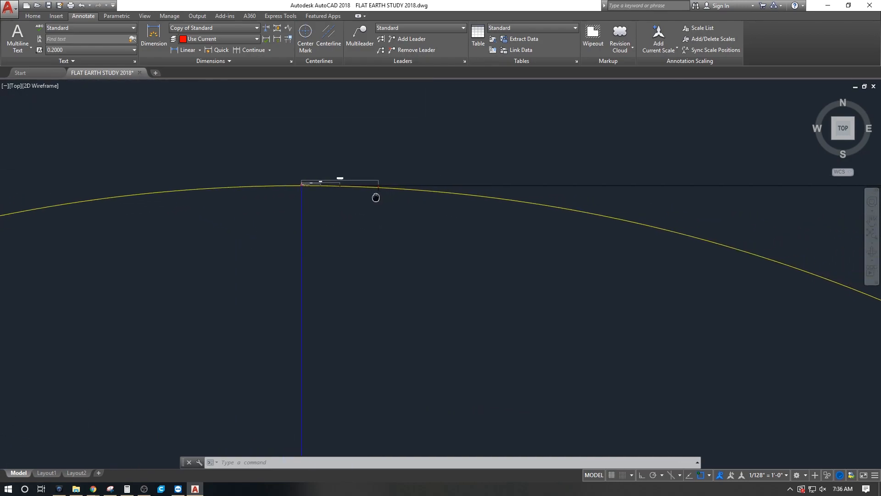
{"action": "scroll", "coordinate": [326, 188], "scroll_direction": "up", "scroll_amount": 4}
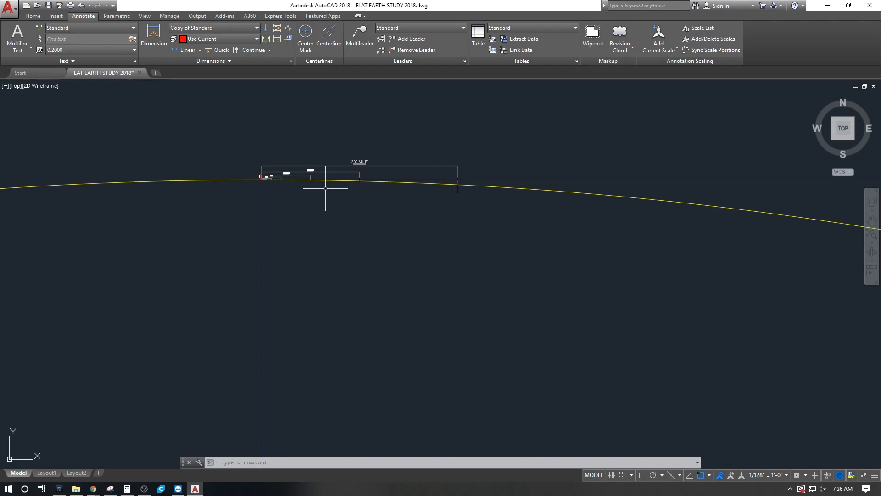
- Examine the full earth circle with its diameter, radius and tangent line annotations
{"action": "scroll", "coordinate": [304, 195], "scroll_direction": "down", "scroll_amount": 8}
{"action": "scroll", "coordinate": [487, 305], "scroll_direction": "down", "scroll_amount": 2}
{"action": "mouse_move", "coordinate": [498, 335]}
{"action": "middle_mouse_down"}
{"action": "mouse_move", "coordinate": [528, 381]}
{"action": "mouse_move", "coordinate": [498, 325]}
{"action": "middle_mouse_up"}
{"action": "scroll", "coordinate": [391, 246], "scroll_direction": "up", "scroll_amount": 2}
{"action": "middle_click_drag", "start_coordinate": [421, 262], "coordinate": [413, 254]}
{"action": "scroll", "coordinate": [413, 253], "scroll_direction": "down", "scroll_amount": 3}
{"action": "scroll", "coordinate": [344, 206], "scroll_direction": "down", "scroll_amount": 1}
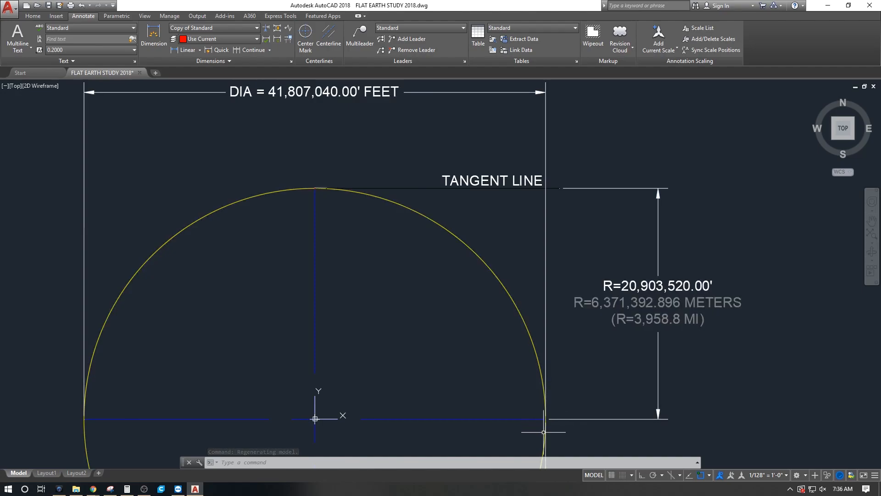
- Compare the full earth circle with the mile markers at its tangent point at several scales
{"action": "middle_click_drag", "start_coordinate": [544, 432], "coordinate": [516, 257]}
{"action": "scroll", "coordinate": [523, 261], "scroll_direction": "down", "scroll_amount": 2}
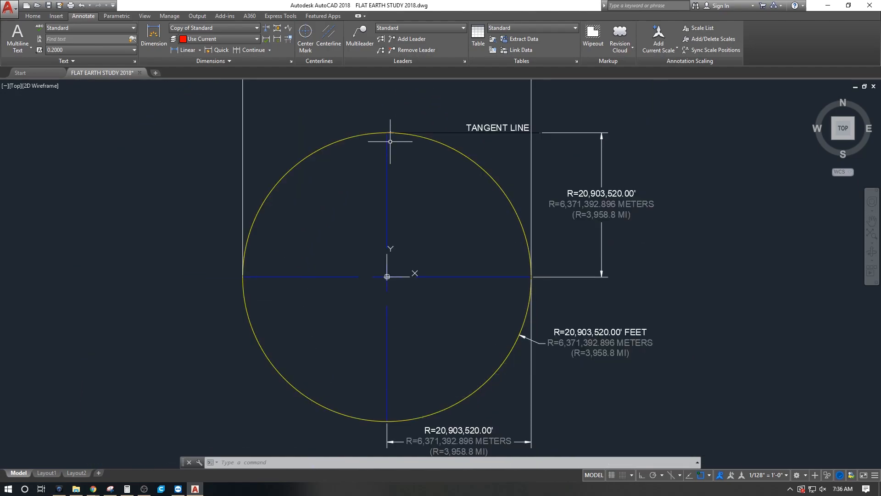
{"action": "scroll", "coordinate": [466, 207], "scroll_direction": "up", "scroll_amount": 2}
{"action": "middle_click_drag", "start_coordinate": [419, 181], "coordinate": [412, 207]}
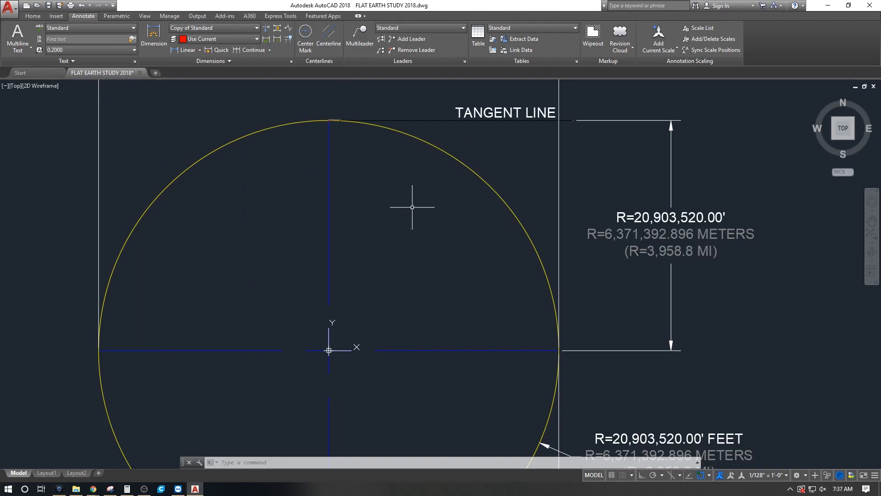
{"action": "scroll", "coordinate": [342, 122], "scroll_direction": "up", "scroll_amount": 18}
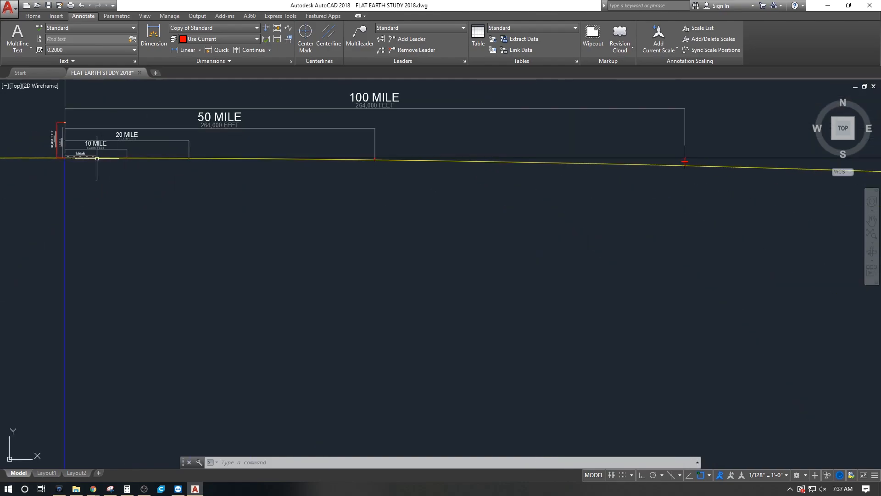
{"action": "scroll", "coordinate": [94, 176], "scroll_direction": "up", "scroll_amount": 12}
{"action": "scroll", "coordinate": [112, 191], "scroll_direction": "down", "scroll_amount": 10}
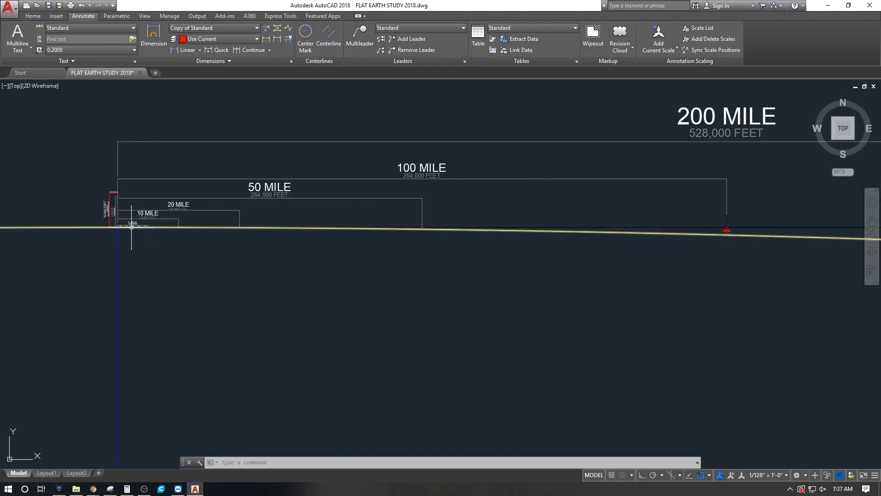
{"action": "scroll", "coordinate": [259, 159], "scroll_direction": "down", "scroll_amount": 10}
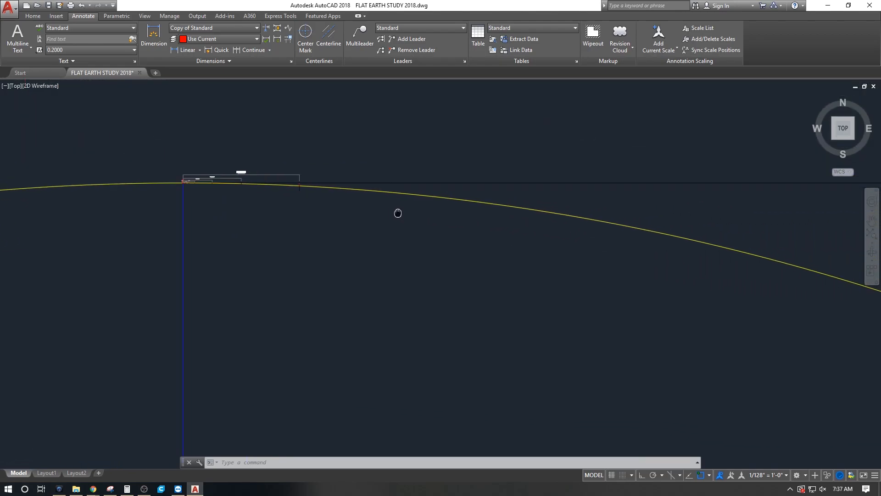
{"action": "scroll", "coordinate": [342, 186], "scroll_direction": "down", "scroll_amount": 8}
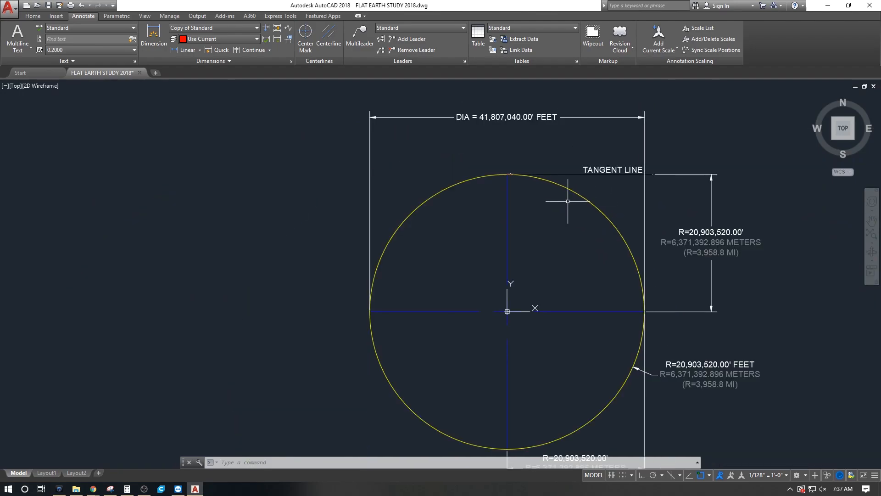
- Examine the earth circle's overall diameter, its three radius annotations and the tangent line label
{"action": "middle_click_drag", "start_coordinate": [543, 250], "coordinate": [528, 168]}
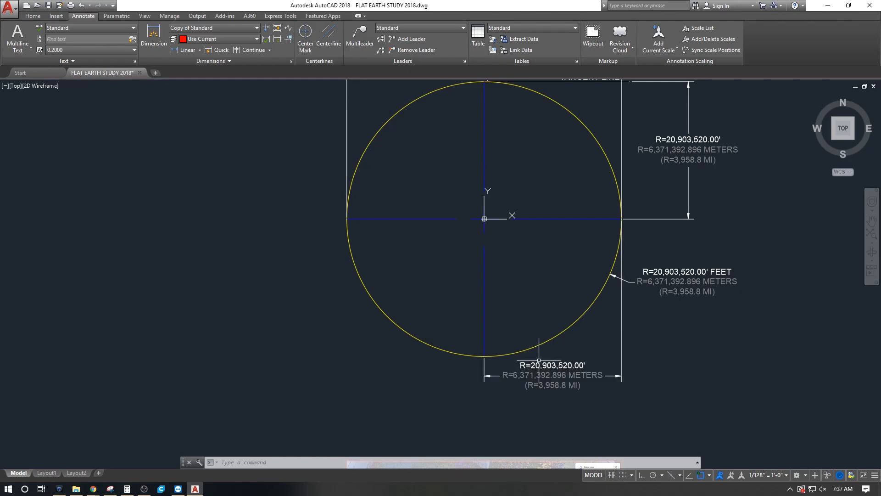
{"action": "middle_click_drag", "start_coordinate": [523, 129], "coordinate": [503, 193]}
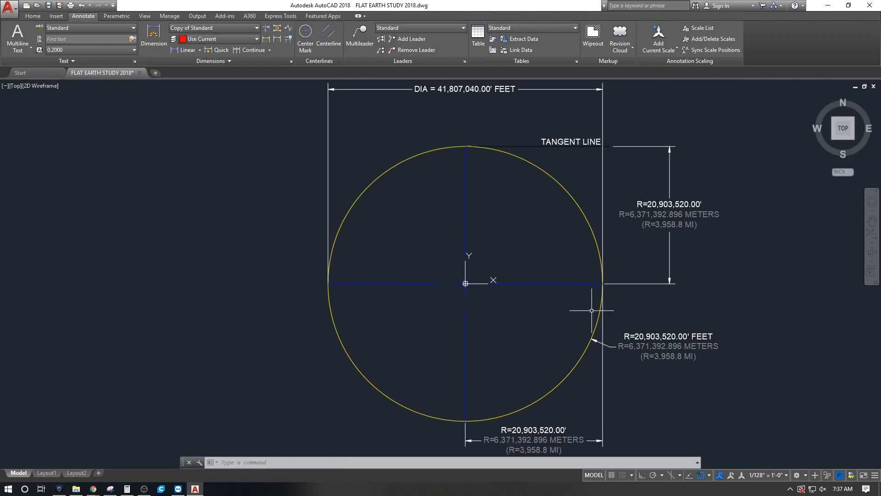
{"action": "middle_click_drag", "start_coordinate": [539, 451], "coordinate": [533, 378]}
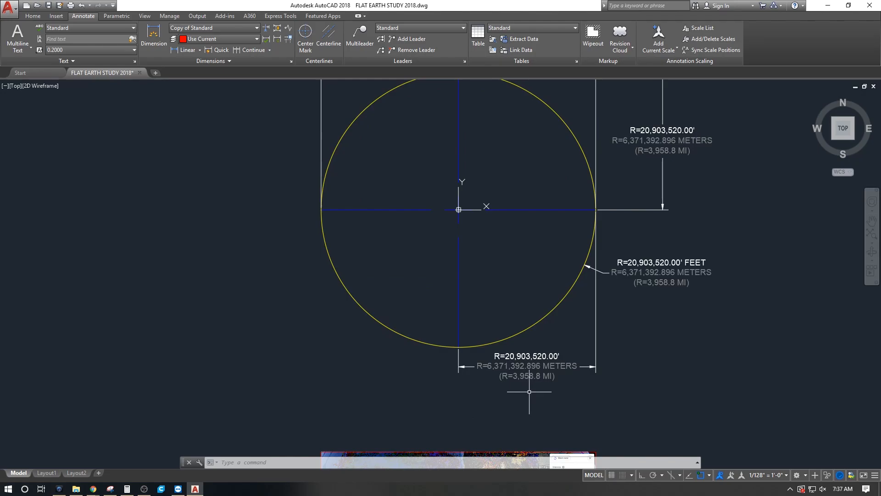
{"action": "middle_click_drag", "start_coordinate": [514, 203], "coordinate": [513, 299]}
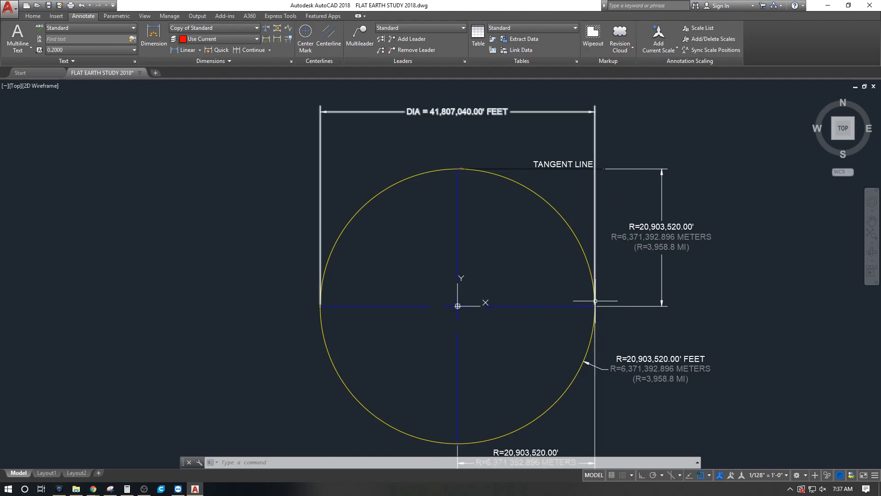
{"action": "middle_click_drag", "start_coordinate": [593, 311], "coordinate": [575, 267]}
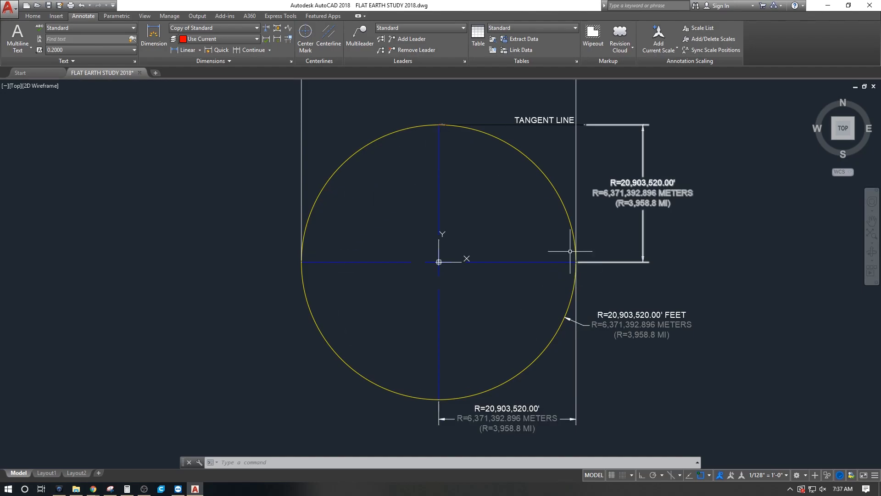
{"action": "scroll", "coordinate": [491, 112], "scroll_direction": "down", "scroll_amount": 2}
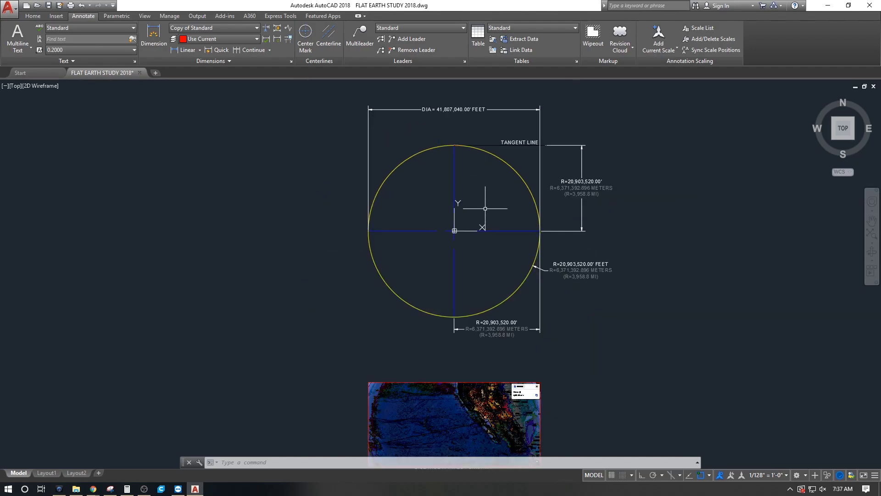
{"action": "middle_click_drag", "start_coordinate": [487, 192], "coordinate": [528, 198]}
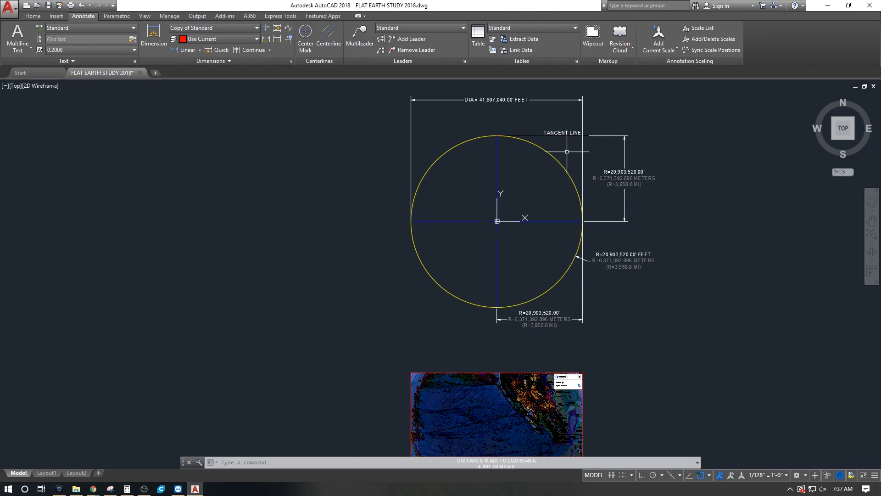
{"action": "scroll", "coordinate": [581, 155], "scroll_direction": "up", "scroll_amount": 2}
{"action": "scroll", "coordinate": [498, 381], "scroll_direction": "up", "scroll_amount": 3}
{"action": "scroll", "coordinate": [480, 396], "scroll_direction": "down", "scroll_amount": 4}
{"action": "middle_click_drag", "start_coordinate": [434, 120], "coordinate": [437, 153]}
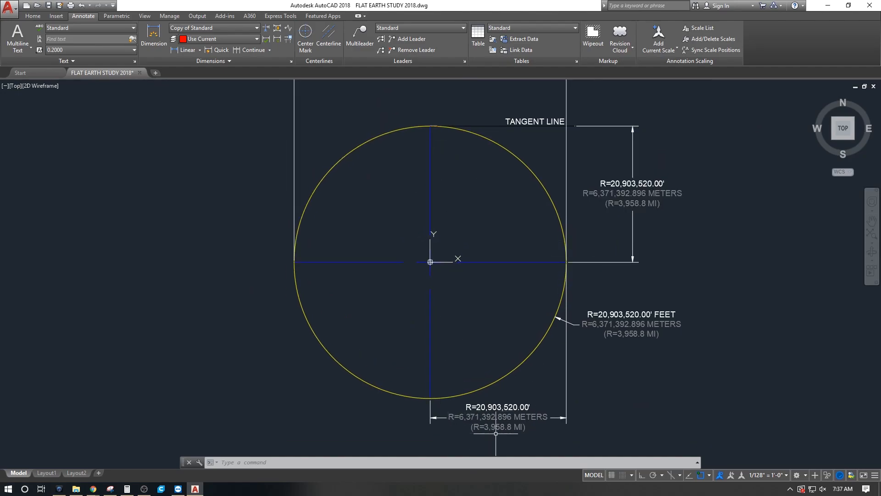
- Examine the Maui to Louisiana distance map below the earth circle, including both ends of the measured line
{"action": "middle_click_drag", "start_coordinate": [474, 327], "coordinate": [467, 243]}
{"action": "scroll", "coordinate": [467, 244], "scroll_direction": "down", "scroll_amount": 2}
{"action": "middle_click_drag", "start_coordinate": [478, 299], "coordinate": [506, 201]}
{"action": "scroll", "coordinate": [488, 315], "scroll_direction": "up", "scroll_amount": 4}
{"action": "scroll", "coordinate": [534, 241], "scroll_direction": "up", "scroll_amount": 2}
{"action": "middle_click_drag", "start_coordinate": [461, 246], "coordinate": [607, 203]}
{"action": "middle_click_drag", "start_coordinate": [561, 297], "coordinate": [546, 306]}
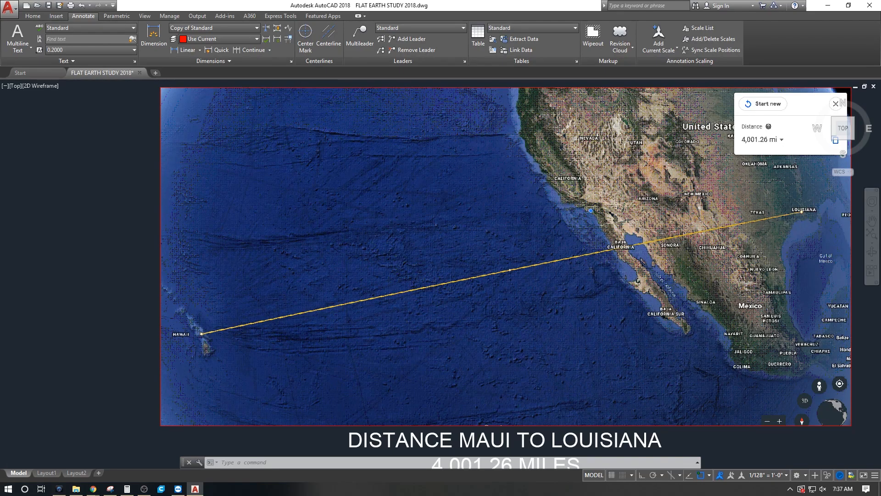
{"action": "scroll", "coordinate": [807, 211], "scroll_direction": "up", "scroll_amount": 6}
{"action": "scroll", "coordinate": [807, 211], "scroll_direction": "down", "scroll_amount": 4}
{"action": "middle_click_drag", "start_coordinate": [803, 209], "coordinate": [721, 320]}
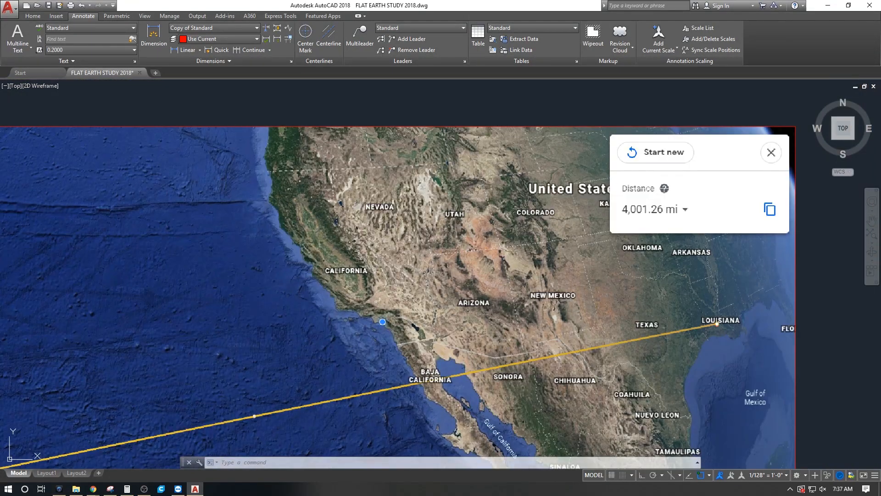
{"action": "scroll", "coordinate": [643, 275], "scroll_direction": "down", "scroll_amount": 5}
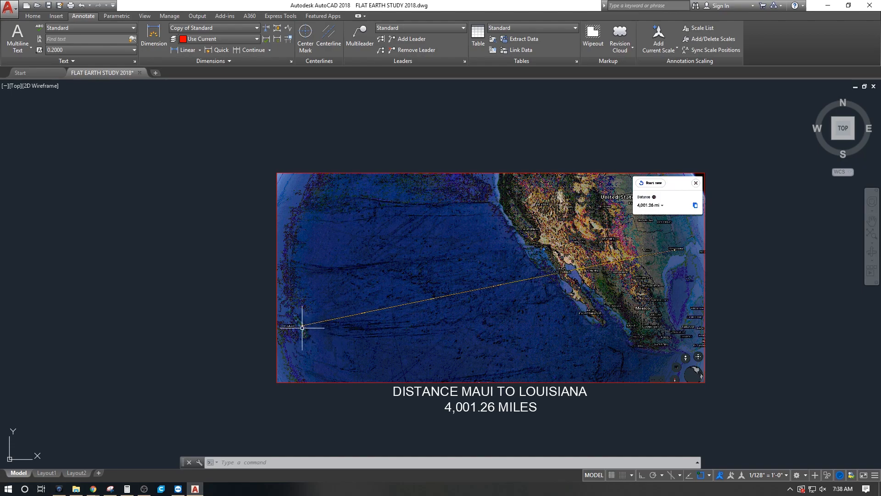
{"action": "scroll", "coordinate": [307, 327], "scroll_direction": "down", "scroll_amount": 3}
- Copy the TANGENT LINE label to above the circle's top point and change the copy's text to MAUI
{"action": "scroll", "coordinate": [364, 191], "scroll_direction": "up", "scroll_amount": 8}
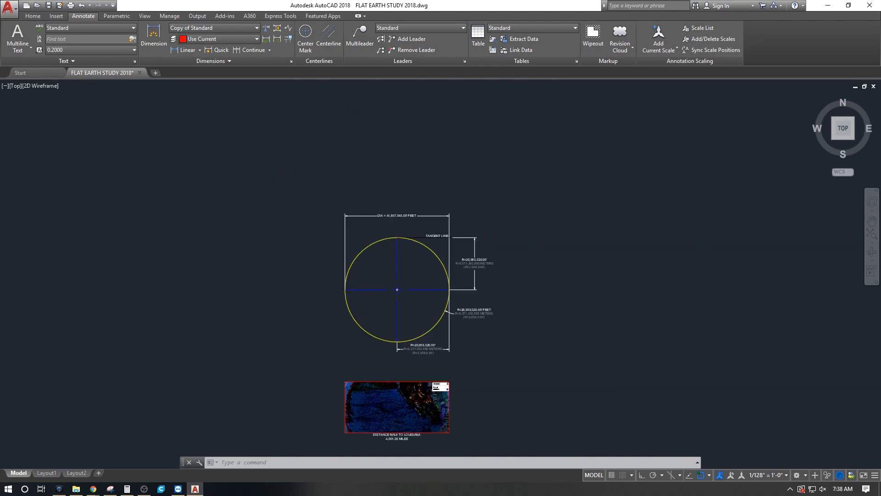
{"action": "left_click", "coordinate": [580, 195]}
{"action": "key", "text": "ctrl+c"}
{"action": "key", "text": "ctrl+v"}
{"action": "left_click", "coordinate": [324, 199]}
{"action": "key", "text": "Escape"}
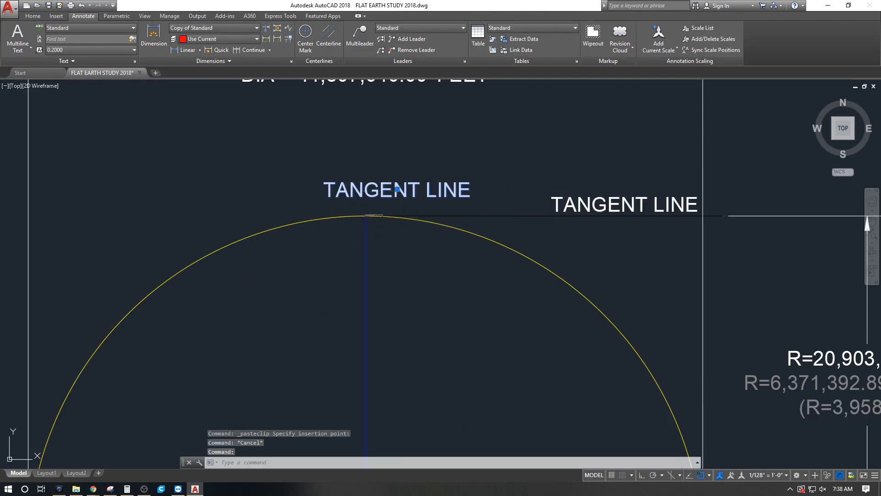
{"action": "double_click", "coordinate": [379, 191]}
{"action": "key", "text": "ctrl+a"}
{"action": "type", "text": "MAUI"}
{"action": "left_click", "coordinate": [436, 192]}
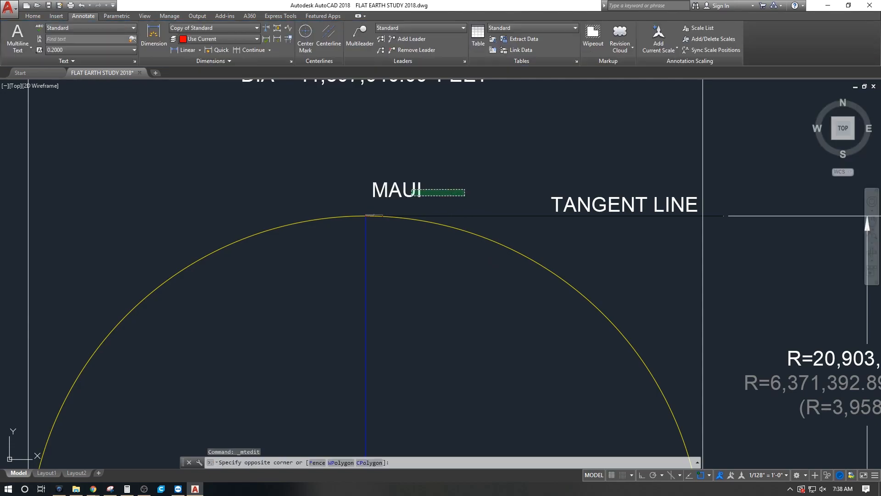
- Move the MAUI label so it sits centred just above the circle's top point
{"action": "type", "text": "m"}
{"action": "key", "text": "space"}
{"action": "left_click", "coordinate": [537, 156]}
{"action": "left_click", "coordinate": [504, 167]}
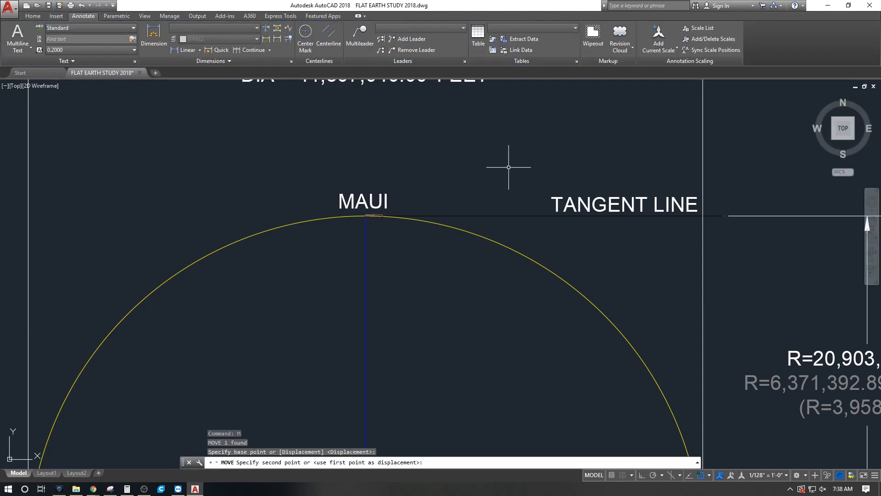
- Copy the MAUI label to the circle's right quadrant and change the copy's text to LOUISIANA
{"action": "left_click", "coordinate": [379, 200]}
{"action": "left_click", "coordinate": [354, 191]}
{"action": "key", "text": "ctrl+c"}
{"action": "middle_click_drag", "start_coordinate": [505, 390], "coordinate": [399, 217]}
{"action": "key", "text": "ctrl+v"}
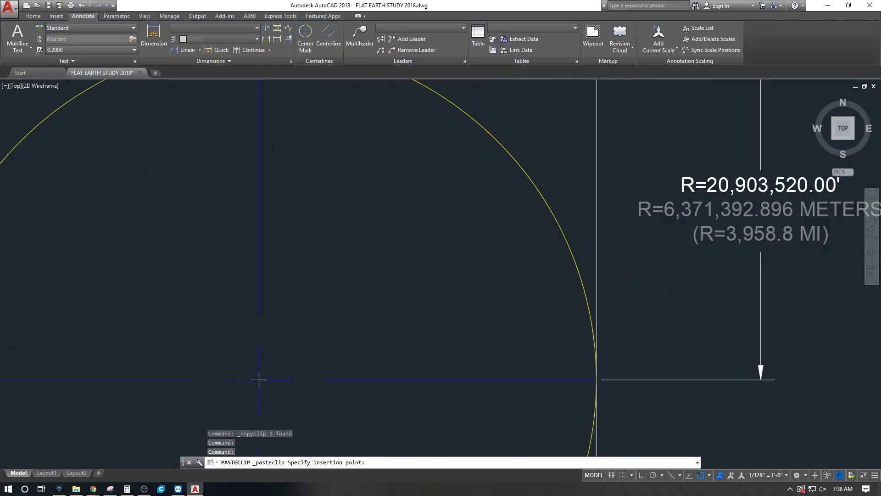
{"action": "left_click", "coordinate": [622, 360]}
{"action": "double_click", "coordinate": [645, 358]}
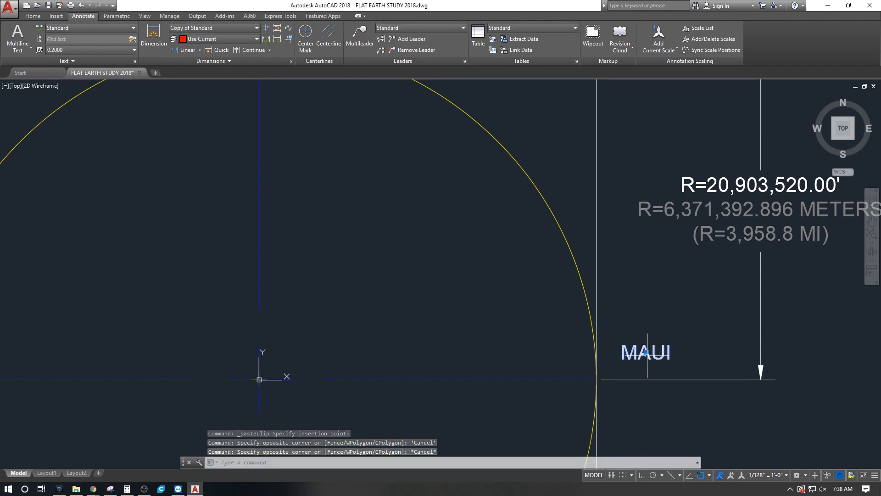
{"action": "type", "text": "LOUISIANA"}
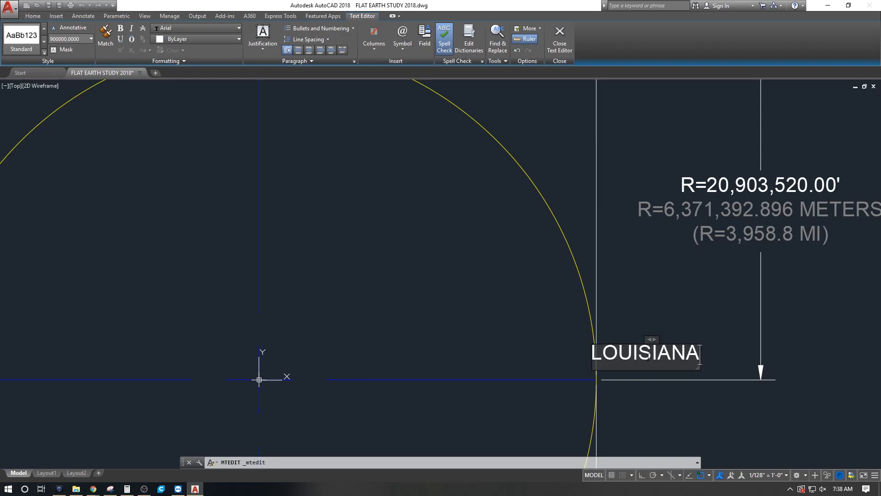
- Move the LOUISIANA label clear of the circle, just above the extension line at its right quadrant
{"action": "left_click", "coordinate": [707, 304]}
{"action": "type", "text": "m"}
{"action": "key", "text": "Return"}
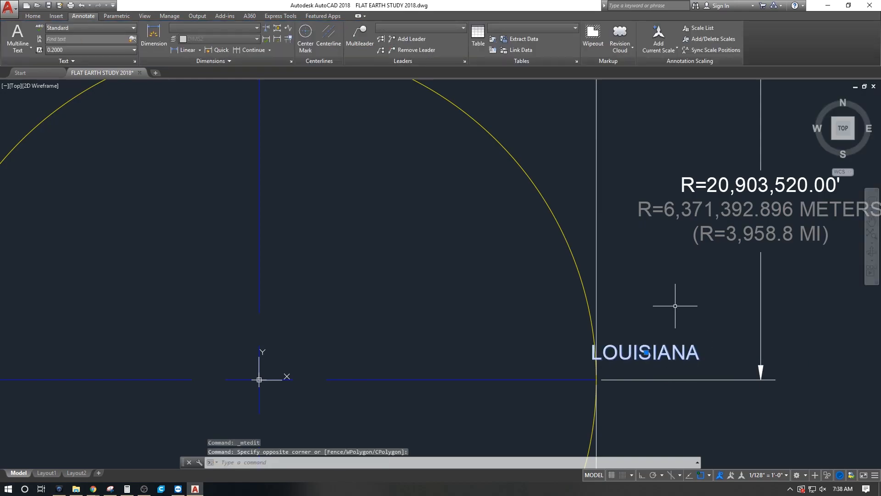
{"action": "left_click", "coordinate": [671, 293]}
{"action": "left_click", "coordinate": [684, 312]}
- Try rotating the objects selected at the circle's top point about the circle's centre with ortho mode on, and undo the rotation
{"action": "middle_click_drag", "start_coordinate": [450, 281], "coordinate": [505, 341]}
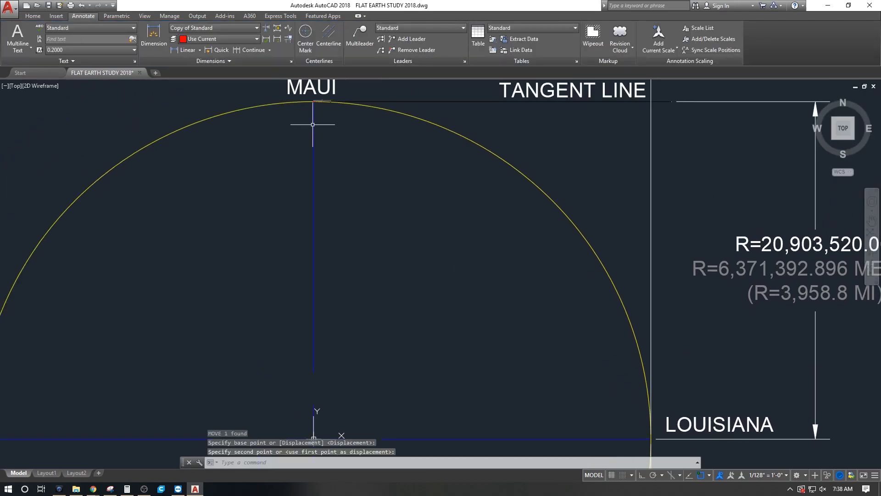
{"action": "scroll", "coordinate": [295, 97], "scroll_direction": "up", "scroll_amount": 10}
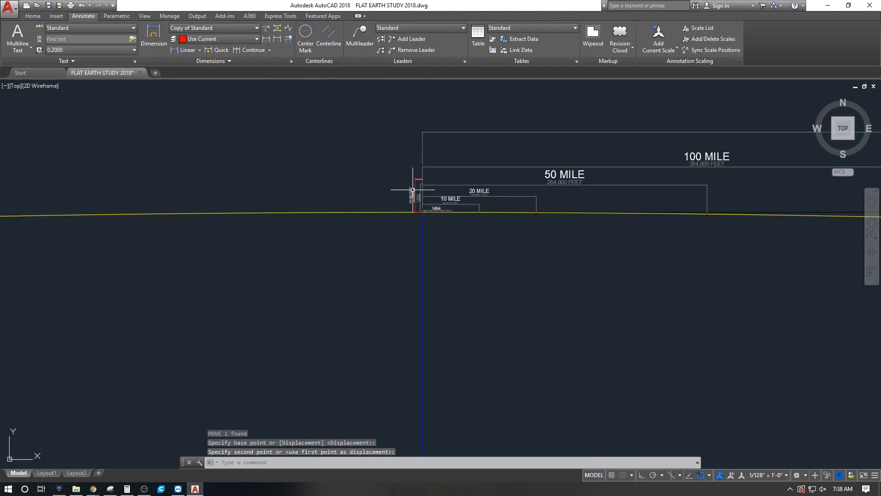
{"action": "scroll", "coordinate": [434, 266], "scroll_direction": "up", "scroll_amount": 6}
{"action": "left_click", "coordinate": [440, 301]}
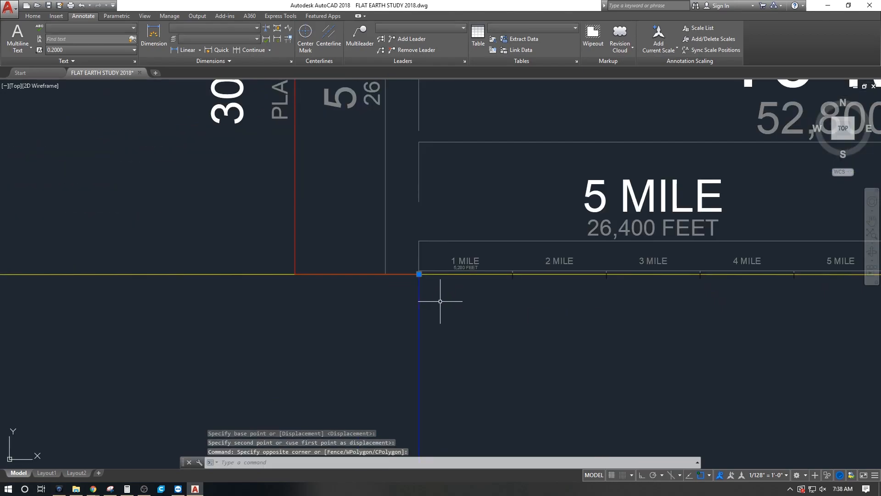
{"action": "type", "text": "ROTA"}
{"action": "key", "text": "Return"}
{"action": "scroll", "coordinate": [460, 312], "scroll_direction": "down", "scroll_amount": 10}
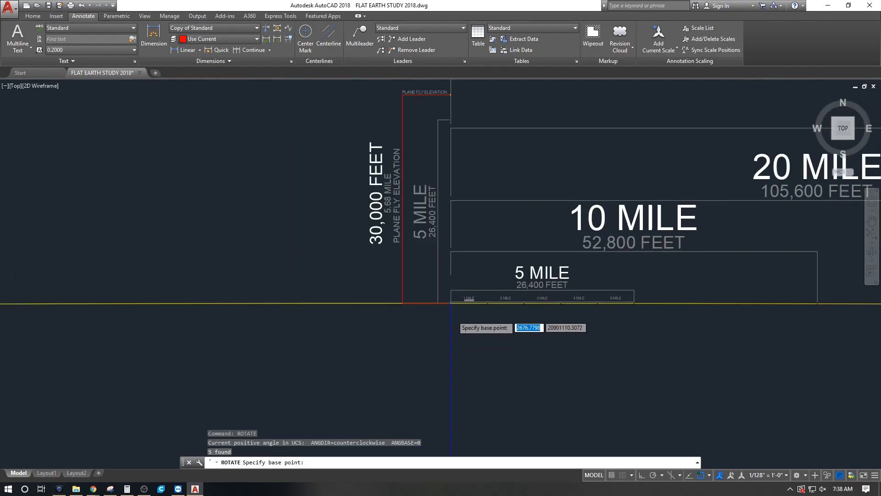
{"action": "scroll", "coordinate": [465, 317], "scroll_direction": "down", "scroll_amount": 8}
{"action": "middle_click_drag", "start_coordinate": [441, 433], "coordinate": [406, 266]}
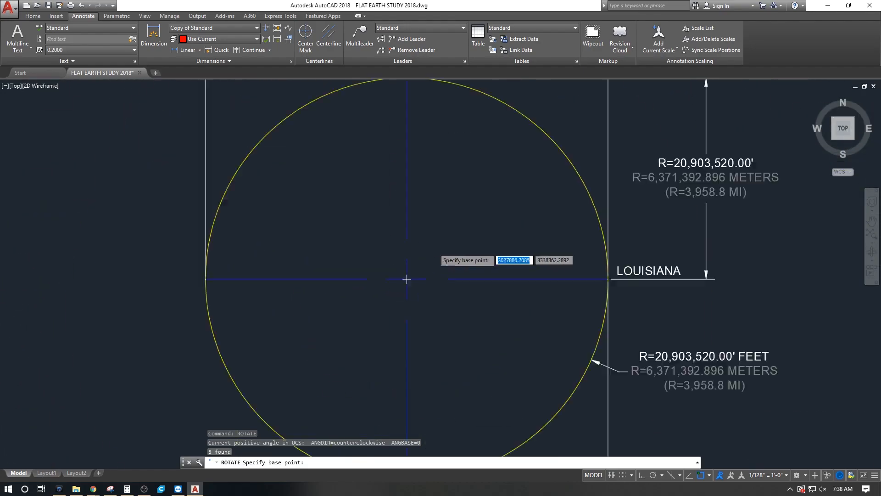
{"action": "scroll", "coordinate": [399, 271], "scroll_direction": "up", "scroll_amount": 3}
{"action": "left_click", "coordinate": [390, 296]}
{"action": "scroll", "coordinate": [392, 268], "scroll_direction": "down", "scroll_amount": 3}
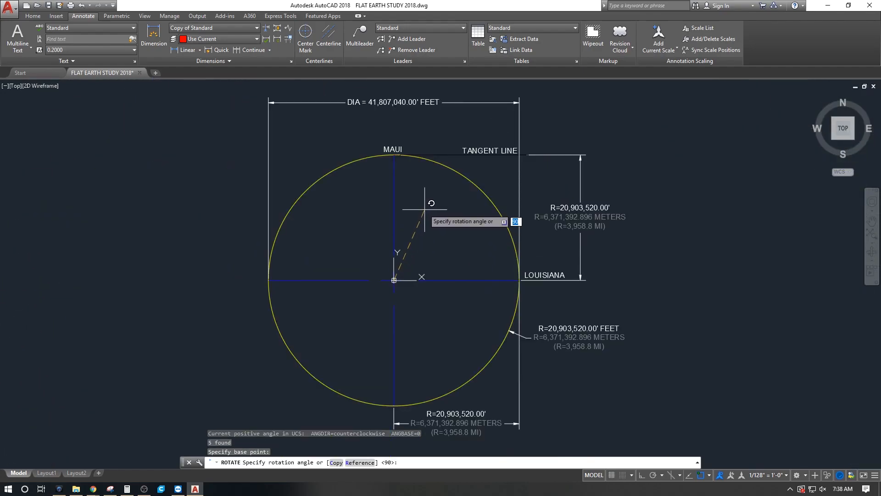
{"action": "key", "text": "F8"}
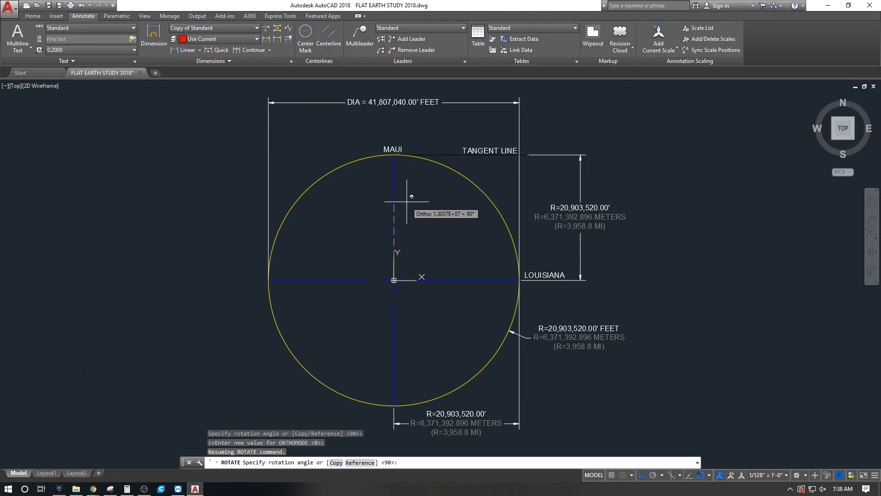
{"action": "left_click", "coordinate": [432, 223]}
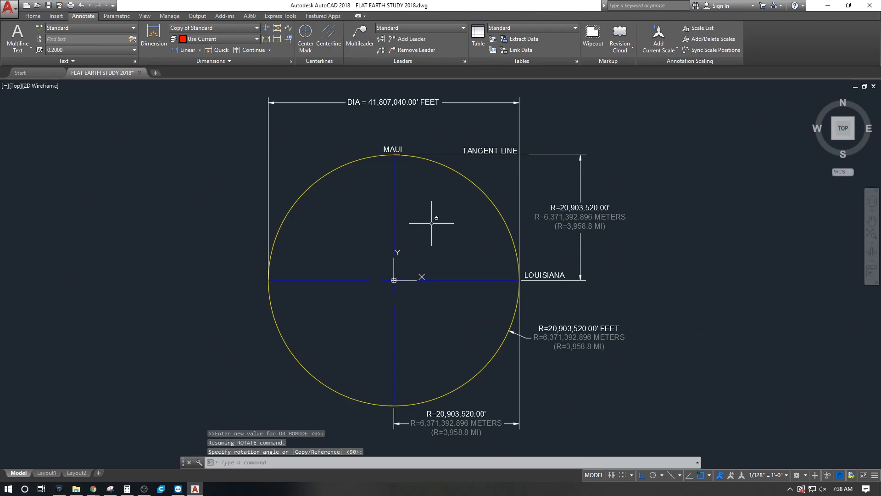
{"action": "key", "text": "ctrl+z"}
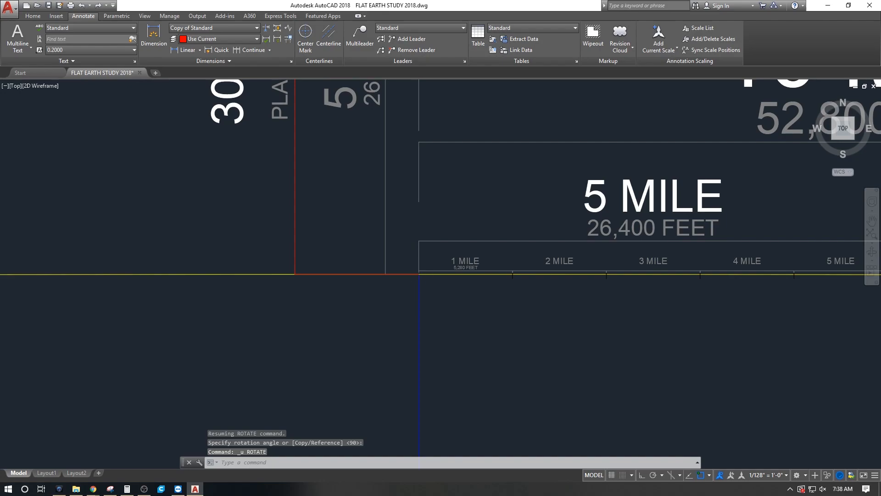
- Rotate a copy of the walking person figure at the circle's top point a quarter turn clockwise, keeping the original
{"action": "scroll", "coordinate": [411, 275], "scroll_direction": "up", "scroll_amount": 15}
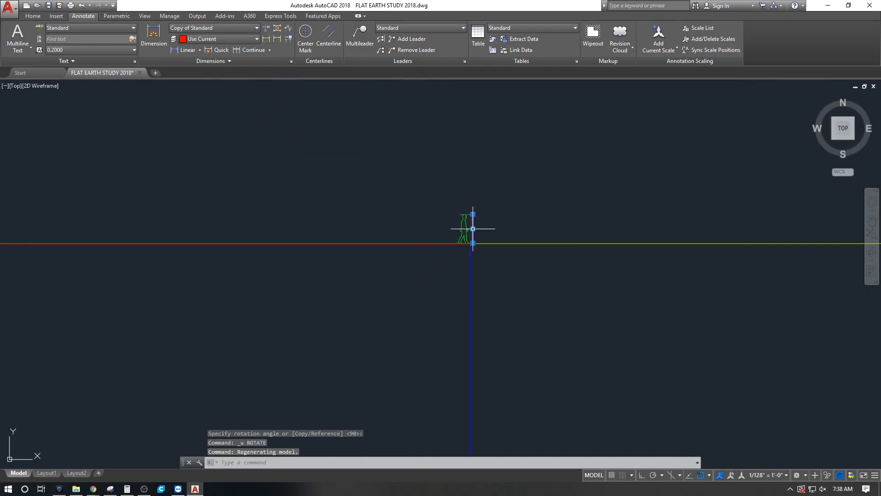
{"action": "key", "text": "Escape"}
{"action": "scroll", "coordinate": [445, 259], "scroll_direction": "up", "scroll_amount": 5}
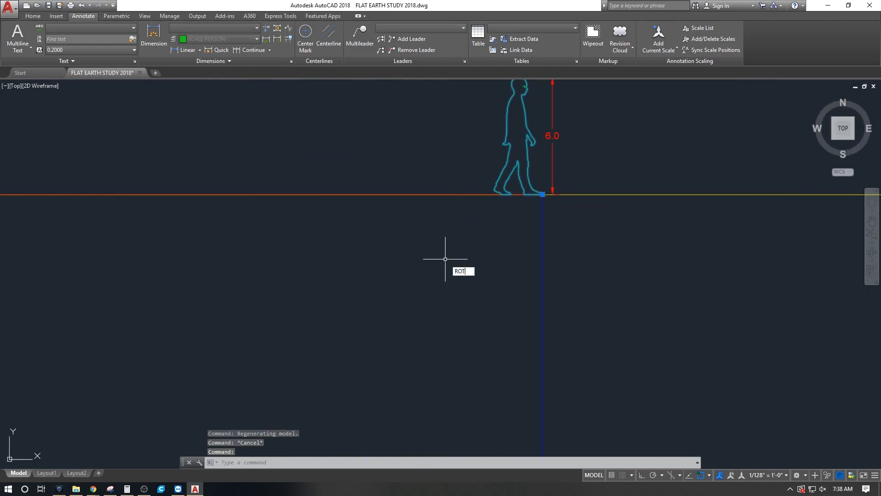
{"action": "key", "text": "Return"}
{"action": "left_click", "coordinate": [457, 235]}
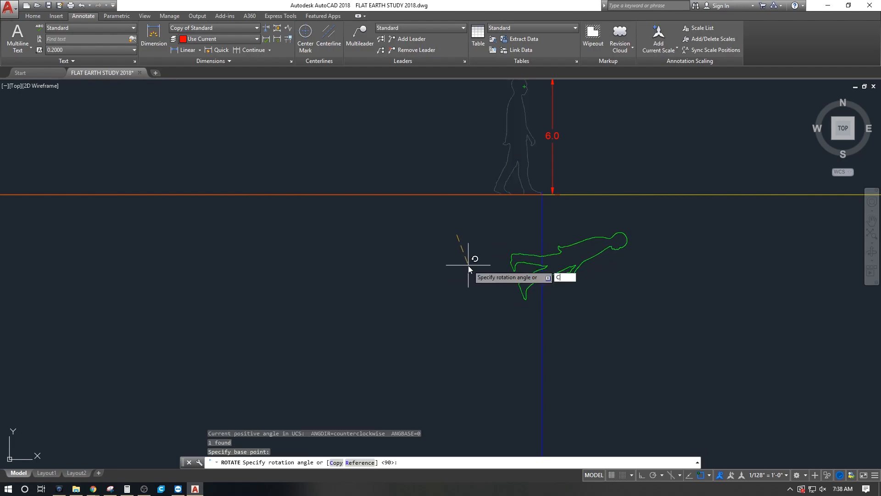
{"action": "type", "text": "c"}
{"action": "key", "text": "Return"}
{"action": "left_click", "coordinate": [470, 288], "text": "shift"}
- Move the rotated person figure, by a nearest point on the sole of its foot, into open space inside the circle below the mile markers
{"action": "left_click", "coordinate": [583, 316]}
{"action": "left_click", "coordinate": [573, 294]}
{"action": "scroll", "coordinate": [521, 326], "scroll_direction": "up", "scroll_amount": 2}
{"action": "left_click", "coordinate": [467, 311]}
{"action": "type", "text": "m"}
{"action": "key", "text": "Return"}
{"action": "scroll", "coordinate": [466, 303], "scroll_direction": "up", "scroll_amount": 3}
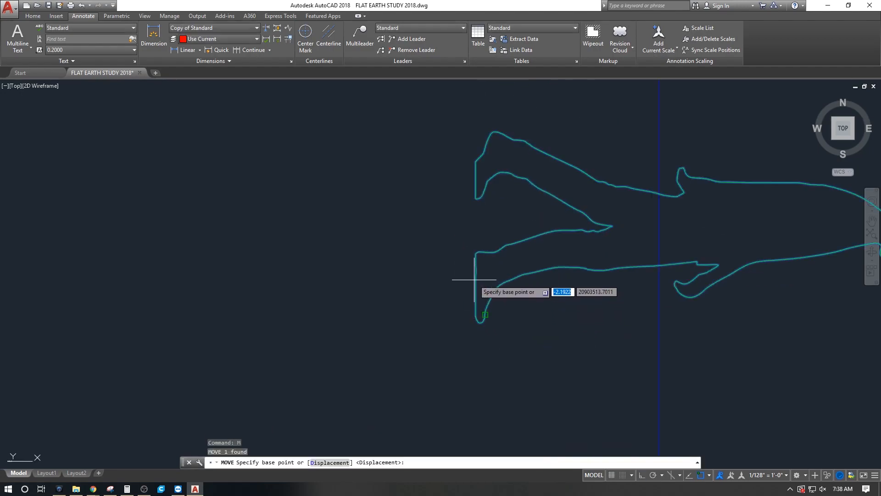
{"action": "right_click", "coordinate": [473, 303], "text": "shift"}
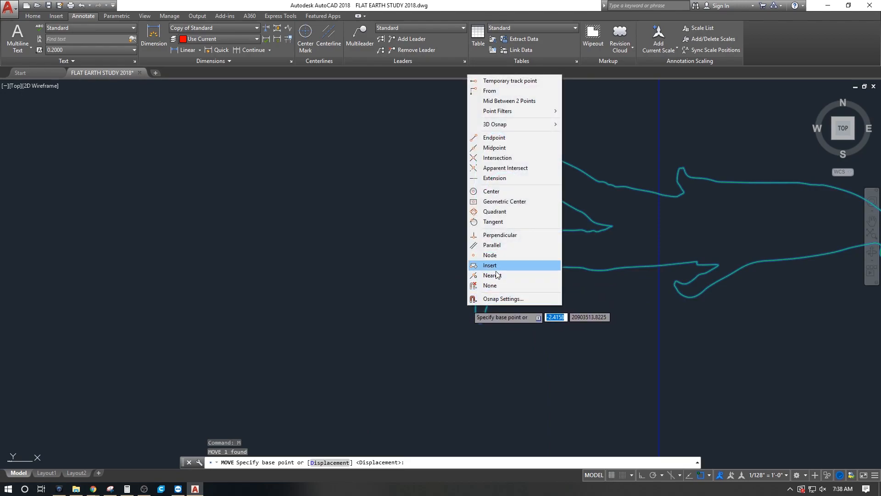
{"action": "left_click", "coordinate": [478, 275]}
{"action": "left_click", "coordinate": [476, 294]}
{"action": "scroll", "coordinate": [496, 290], "scroll_direction": "down", "scroll_amount": 10}
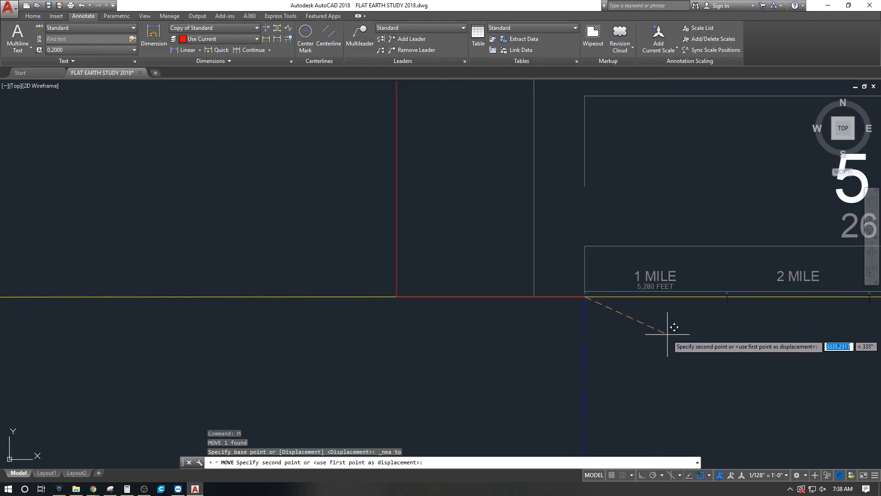
{"action": "scroll", "coordinate": [613, 284], "scroll_direction": "down", "scroll_amount": 4}
{"action": "middle_click_drag", "start_coordinate": [678, 332], "coordinate": [502, 250]}
{"action": "middle_click_drag", "start_coordinate": [771, 321], "coordinate": [597, 314]}
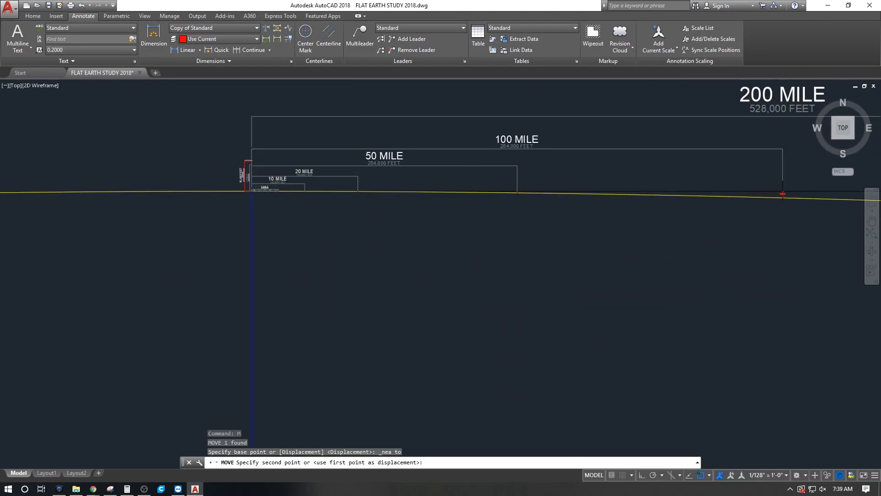
{"action": "left_click", "coordinate": [655, 302]}
- Cut the rotated person figure and paste it where the horizontal radius line meets the circle's right quadrant
{"action": "left_click", "coordinate": [675, 324]}
{"action": "left_click", "coordinate": [634, 291]}
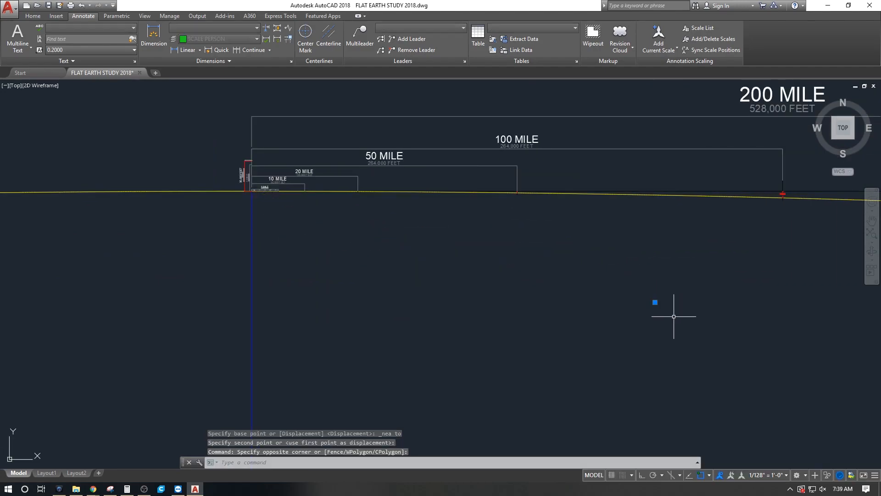
{"action": "key", "text": "ctrl+x"}
{"action": "scroll", "coordinate": [675, 315], "scroll_direction": "down", "scroll_amount": 8}
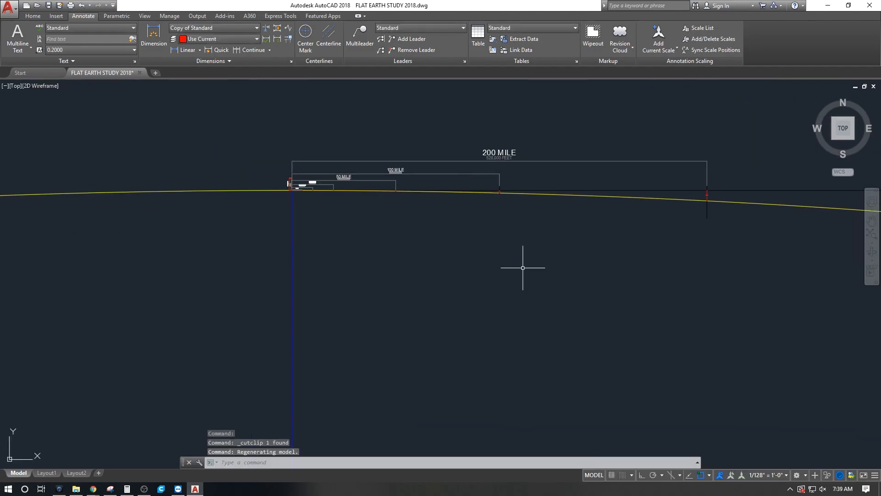
{"action": "scroll", "coordinate": [562, 272], "scroll_direction": "down", "scroll_amount": 3}
{"action": "middle_click_drag", "start_coordinate": [626, 312], "coordinate": [515, 215]}
{"action": "mouse_move", "coordinate": [670, 445]}
{"action": "middle_mouse_down"}
{"action": "mouse_move", "coordinate": [595, 305]}
{"action": "mouse_move", "coordinate": [551, 276]}
{"action": "middle_mouse_up"}
{"action": "scroll", "coordinate": [552, 276], "scroll_direction": "up", "scroll_amount": 4}
{"action": "scroll", "coordinate": [486, 162], "scroll_direction": "up", "scroll_amount": 1}
{"action": "middle_click_drag", "start_coordinate": [485, 161], "coordinate": [561, 265]}
{"action": "scroll", "coordinate": [505, 210], "scroll_direction": "up", "scroll_amount": 4}
{"action": "middle_click_drag", "start_coordinate": [456, 187], "coordinate": [486, 227]}
{"action": "scroll", "coordinate": [486, 227], "scroll_direction": "up", "scroll_amount": 2}
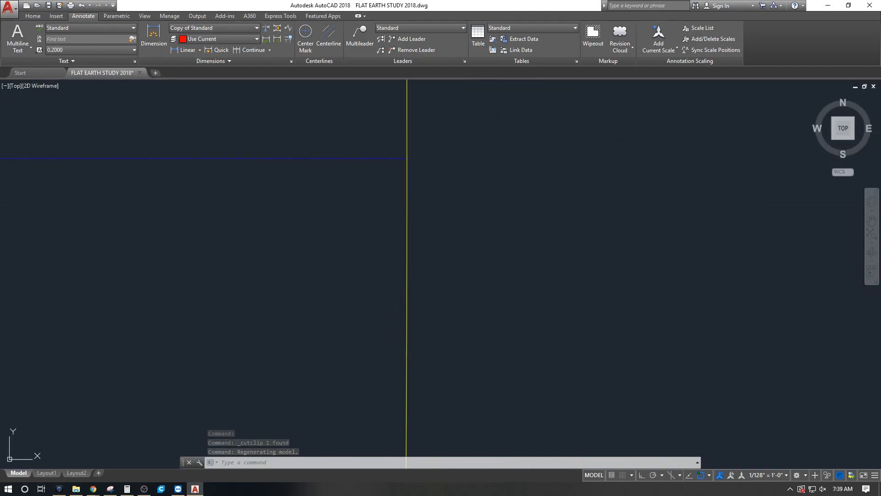
{"action": "key", "text": "ctrl+v"}
{"action": "scroll", "coordinate": [421, 164], "scroll_direction": "up", "scroll_amount": 4}
{"action": "middle_click_drag", "start_coordinate": [328, 144], "coordinate": [482, 185]}
{"action": "scroll", "coordinate": [480, 184], "scroll_direction": "up", "scroll_amount": 8}
{"action": "middle_click_drag", "start_coordinate": [357, 144], "coordinate": [645, 299]}
{"action": "scroll", "coordinate": [553, 241], "scroll_direction": "up", "scroll_amount": 2}
{"action": "left_click", "coordinate": [528, 260]}
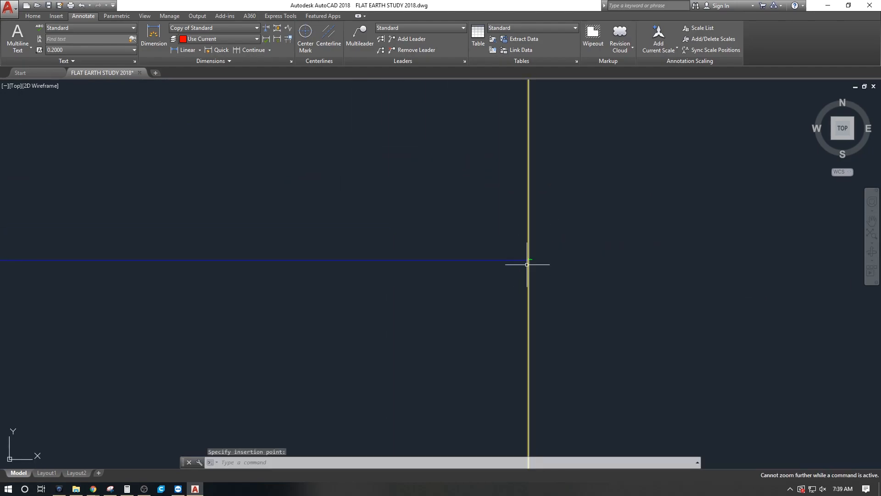
- Regenerate the drawing and examine how the pasted figure's feet sit on the circle at its right quadrant
{"action": "scroll", "coordinate": [533, 216], "scroll_direction": "down", "scroll_amount": 3}
{"action": "scroll", "coordinate": [539, 216], "scroll_direction": "up", "scroll_amount": 8}
{"action": "scroll", "coordinate": [525, 253], "scroll_direction": "down", "scroll_amount": 2}
{"action": "left_click", "coordinate": [537, 277]}
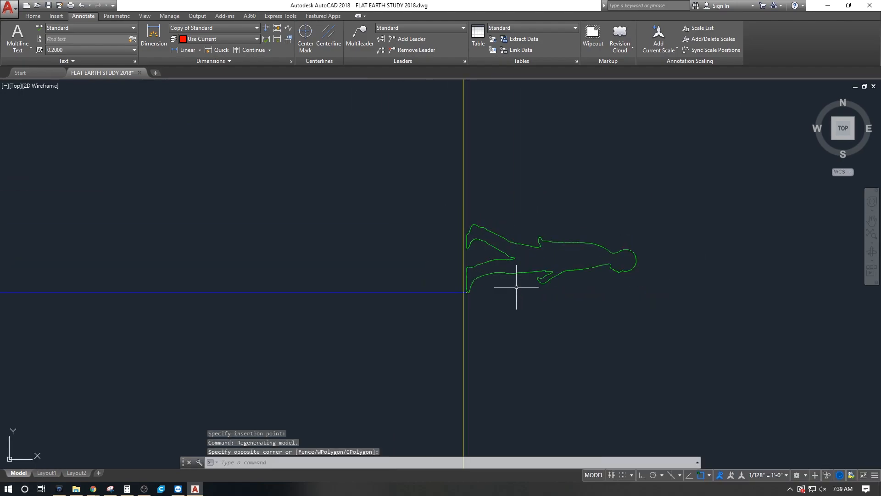
{"action": "key", "text": "Escape"}
{"action": "key", "text": "Escape"}
{"action": "type", "text": "re"}
{"action": "key", "text": "Return"}
{"action": "scroll", "coordinate": [518, 288], "scroll_direction": "down", "scroll_amount": 2}
{"action": "scroll", "coordinate": [512, 282], "scroll_direction": "up", "scroll_amount": 2}
{"action": "key", "text": "Escape"}
{"action": "scroll", "coordinate": [512, 281], "scroll_direction": "down", "scroll_amount": 7}
{"action": "scroll", "coordinate": [514, 281], "scroll_direction": "up", "scroll_amount": 5}
{"action": "left_click", "coordinate": [408, 216]}
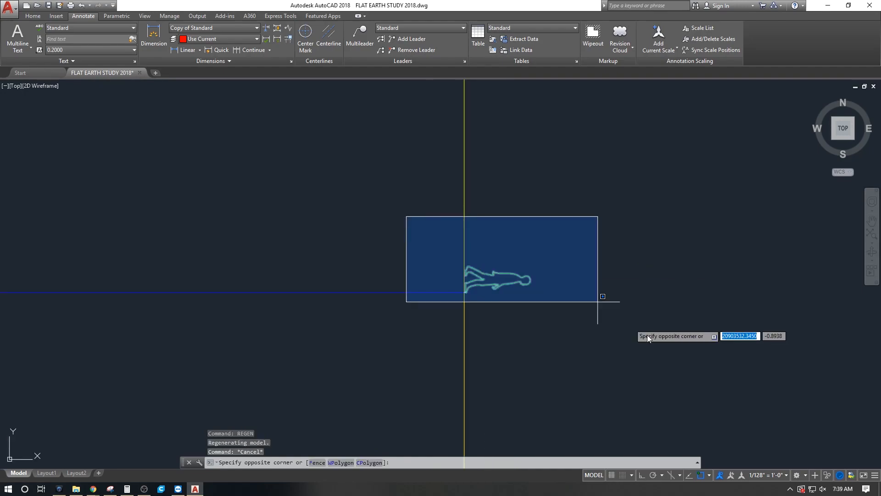
{"action": "key", "text": "Escape"}
- Compare the person's scale with the circle at the LOUISIANA label and at the MAUI label on the top point
{"action": "scroll", "coordinate": [451, 249], "scroll_direction": "down", "scroll_amount": 7}
{"action": "middle_click_drag", "start_coordinate": [410, 250], "coordinate": [588, 363]}
{"action": "scroll", "coordinate": [558, 321], "scroll_direction": "down", "scroll_amount": 4}
{"action": "scroll", "coordinate": [528, 312], "scroll_direction": "down", "scroll_amount": 14}
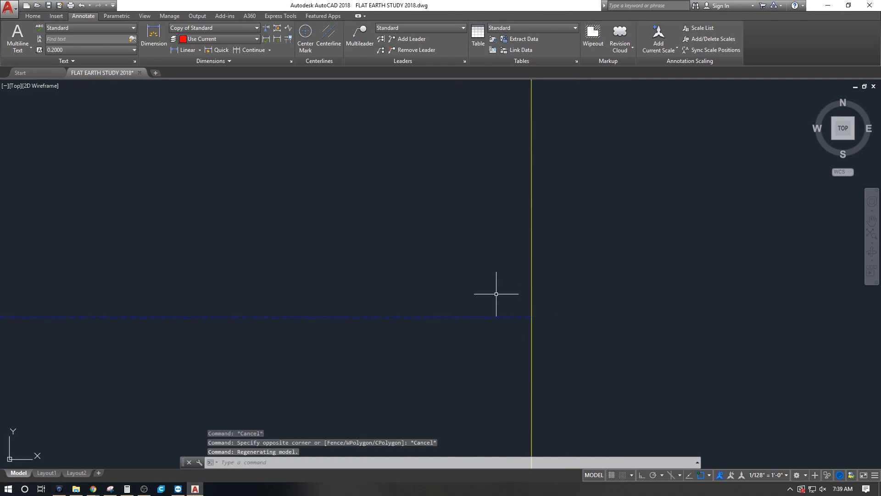
{"action": "middle_click_drag", "start_coordinate": [399, 281], "coordinate": [440, 301]}
{"action": "middle_click_drag", "start_coordinate": [392, 120], "coordinate": [423, 203]}
{"action": "scroll", "coordinate": [424, 188], "scroll_direction": "up", "scroll_amount": 5}
{"action": "scroll", "coordinate": [427, 191], "scroll_direction": "down", "scroll_amount": 4}
{"action": "middle_click_drag", "start_coordinate": [569, 294], "coordinate": [511, 216]}
{"action": "scroll", "coordinate": [448, 219], "scroll_direction": "down", "scroll_amount": 3}
{"action": "scroll", "coordinate": [508, 291], "scroll_direction": "up", "scroll_amount": 2}
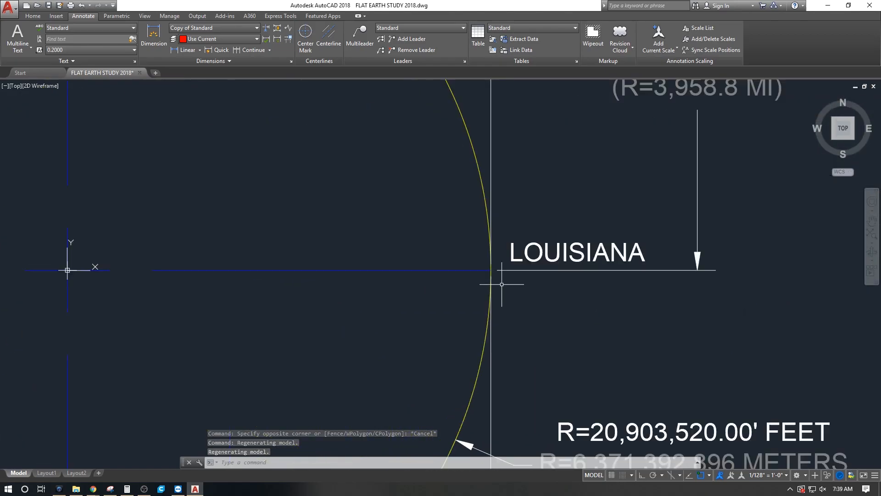
{"action": "scroll", "coordinate": [466, 241], "scroll_direction": "up", "scroll_amount": 4}
{"action": "scroll", "coordinate": [574, 307], "scroll_direction": "down", "scroll_amount": 7}
{"action": "scroll", "coordinate": [407, 155], "scroll_direction": "up", "scroll_amount": 6}
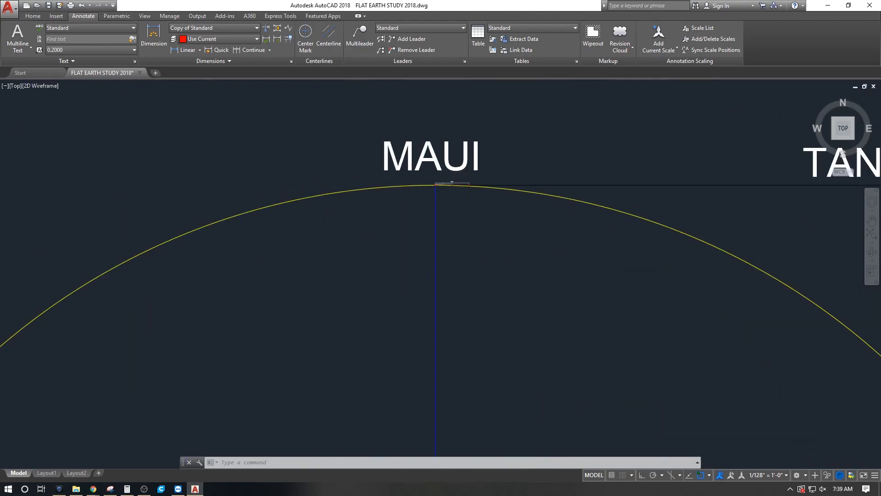
- Review the whole circle with its MAUI and LOUISIANA labels against the Maui to Louisiana distance map below it
{"action": "scroll", "coordinate": [472, 183], "scroll_direction": "down", "scroll_amount": 7}
{"action": "middle_click_drag", "start_coordinate": [496, 171], "coordinate": [516, 129]}
{"action": "scroll", "coordinate": [531, 235], "scroll_direction": "up", "scroll_amount": 2}
{"action": "middle_click_drag", "start_coordinate": [457, 245], "coordinate": [462, 279]}
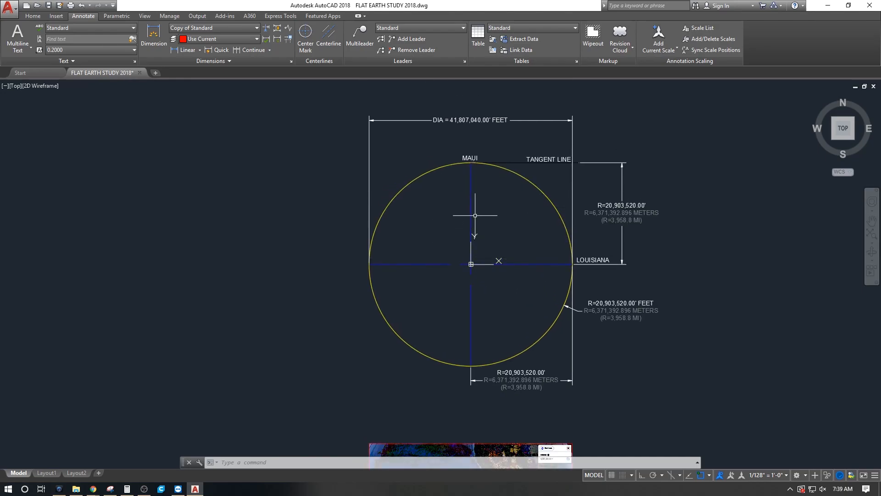
{"action": "middle_click_drag", "start_coordinate": [436, 316], "coordinate": [470, 241]}
{"action": "middle_click_drag", "start_coordinate": [556, 345], "coordinate": [546, 312]}
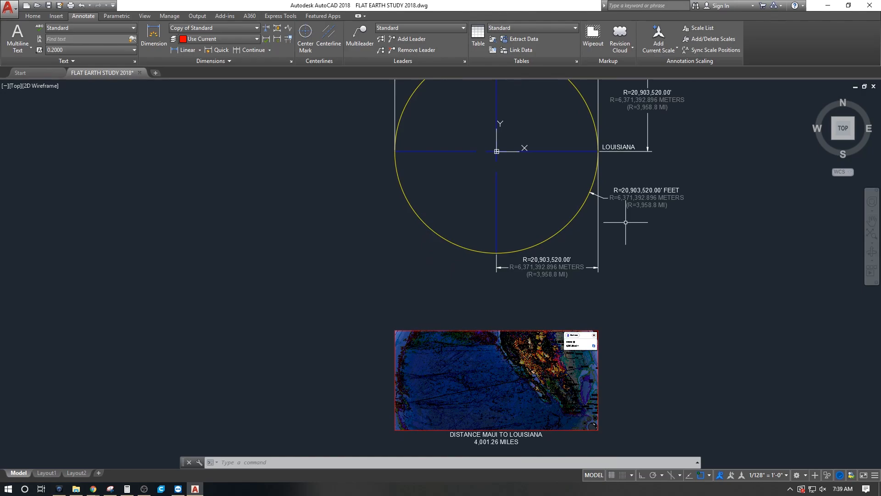
{"action": "middle_click_drag", "start_coordinate": [584, 207], "coordinate": [583, 272]}
{"action": "middle_click_drag", "start_coordinate": [558, 176], "coordinate": [547, 206]}
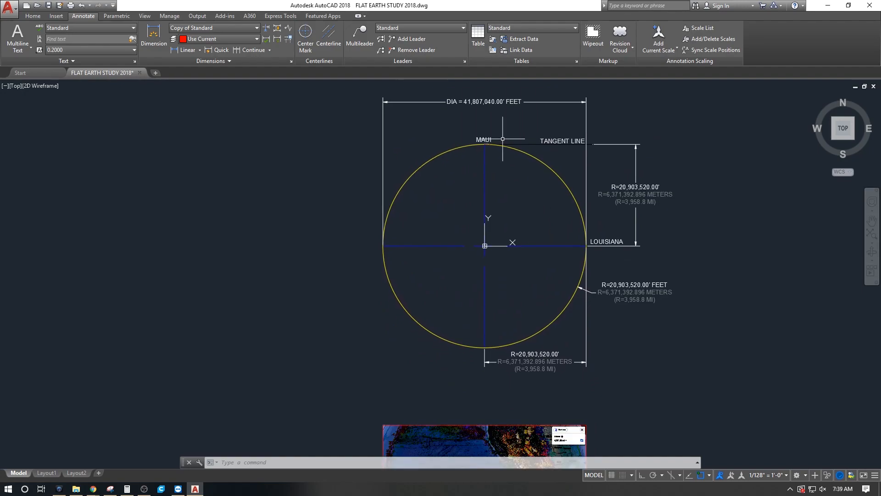